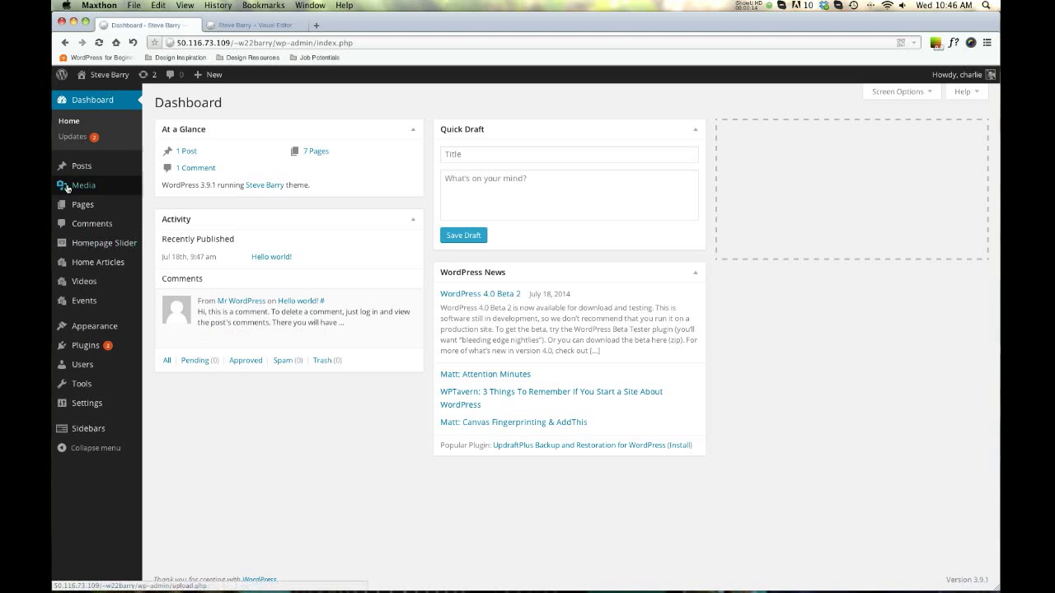
Step: Create a page titled "About" followed by the site's name, leave its content blank, save it as a draft and publish it
mouse_move(86, 201)
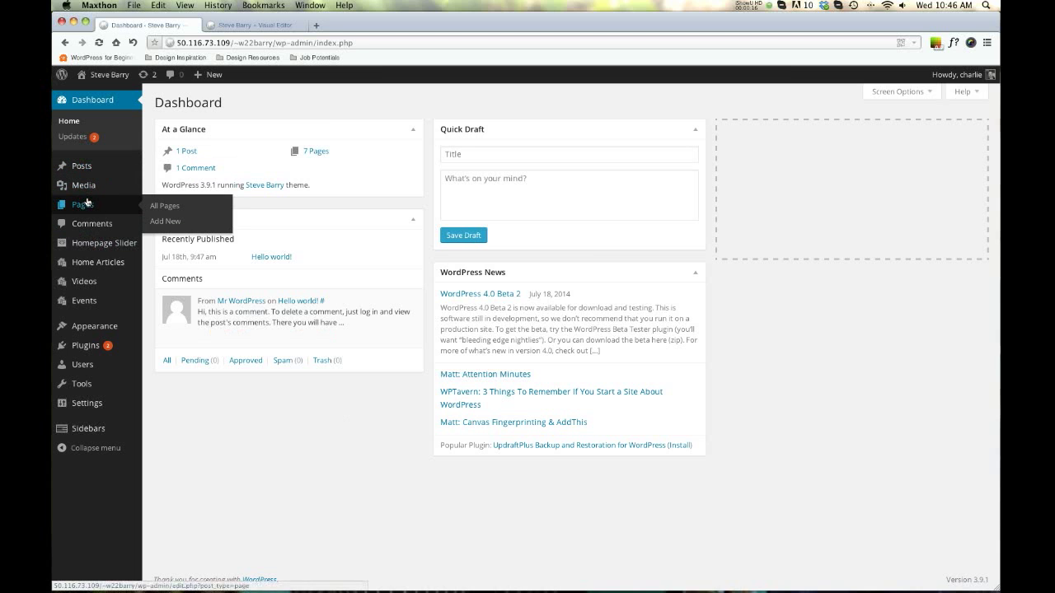
left_click(85, 205)
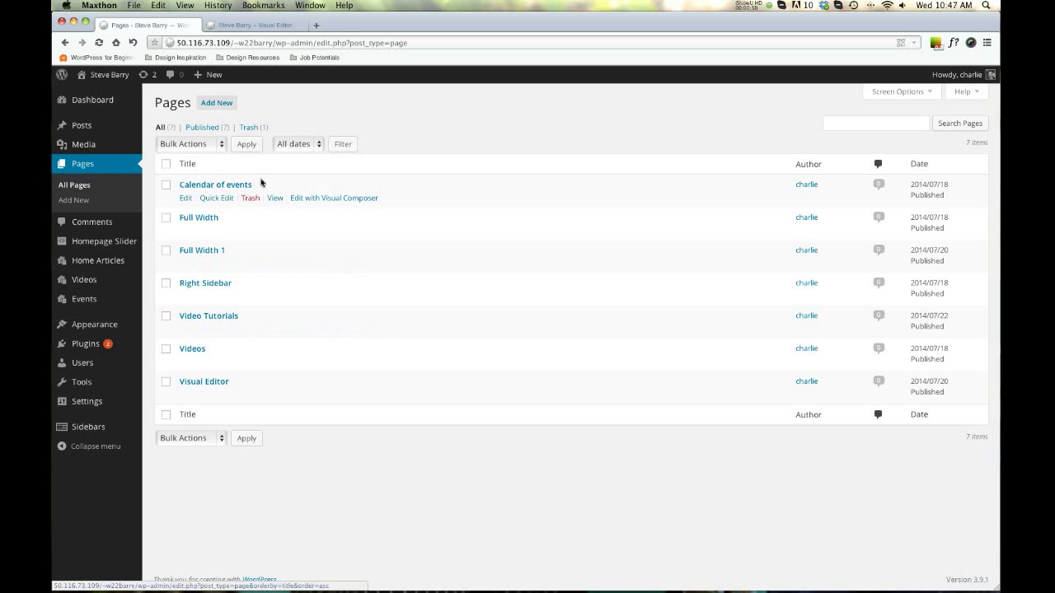
left_click(221, 108)
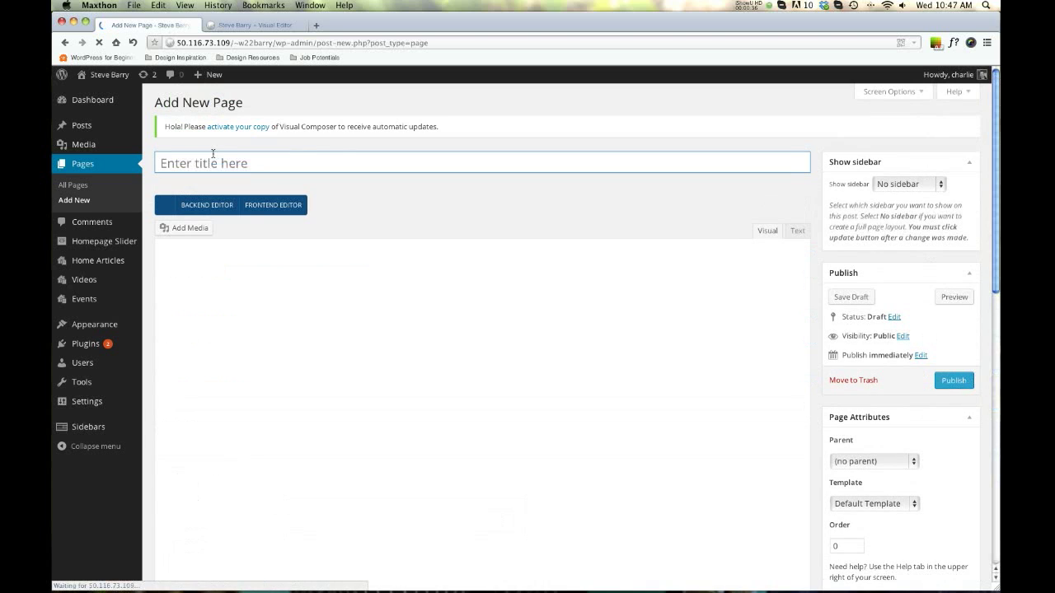
left_click(210, 164)
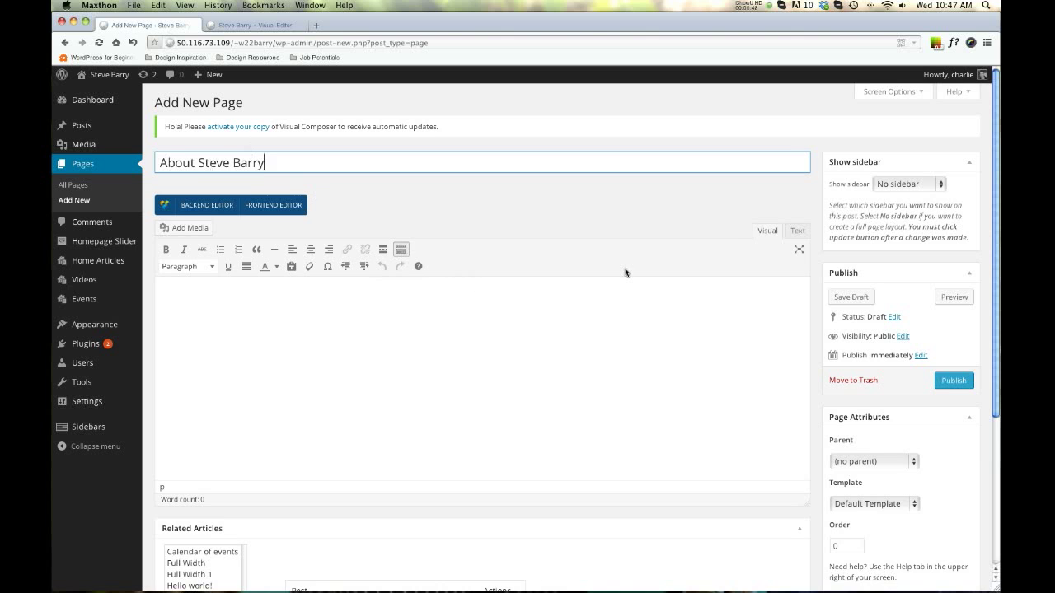
left_click(624, 344)
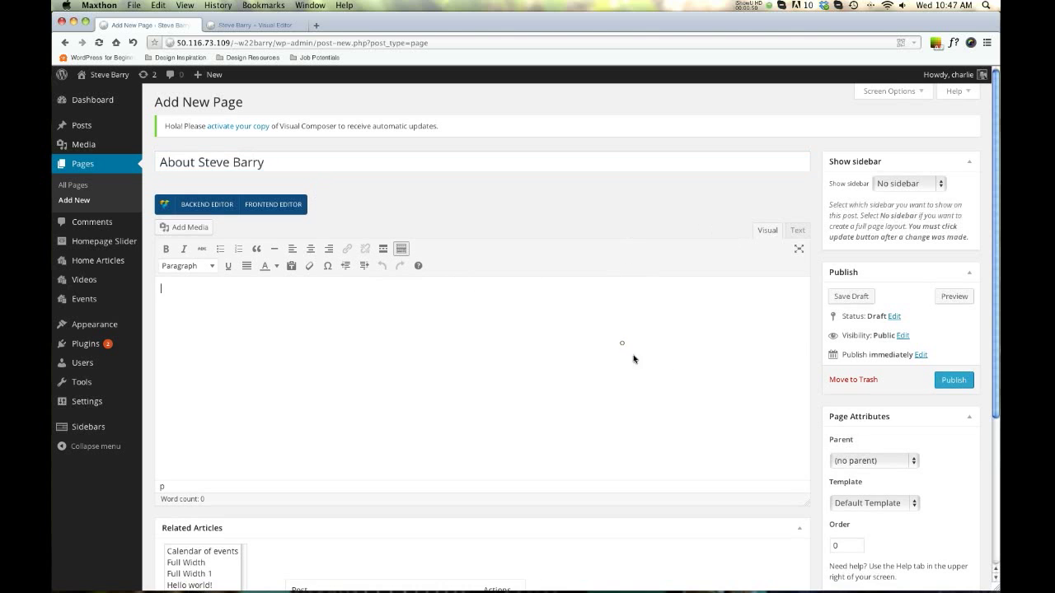
left_click(850, 297)
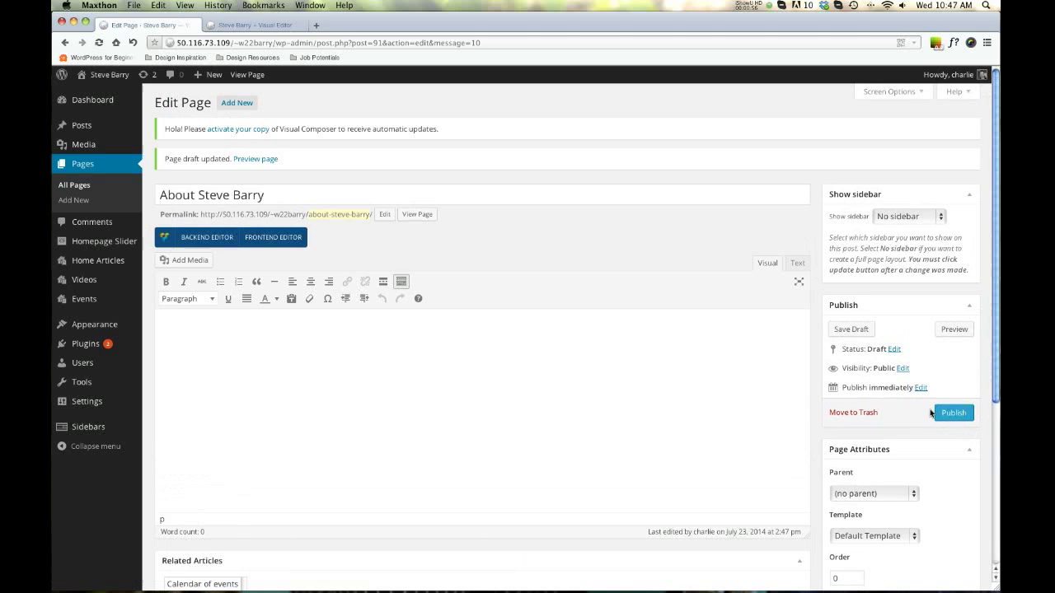
left_click(950, 416)
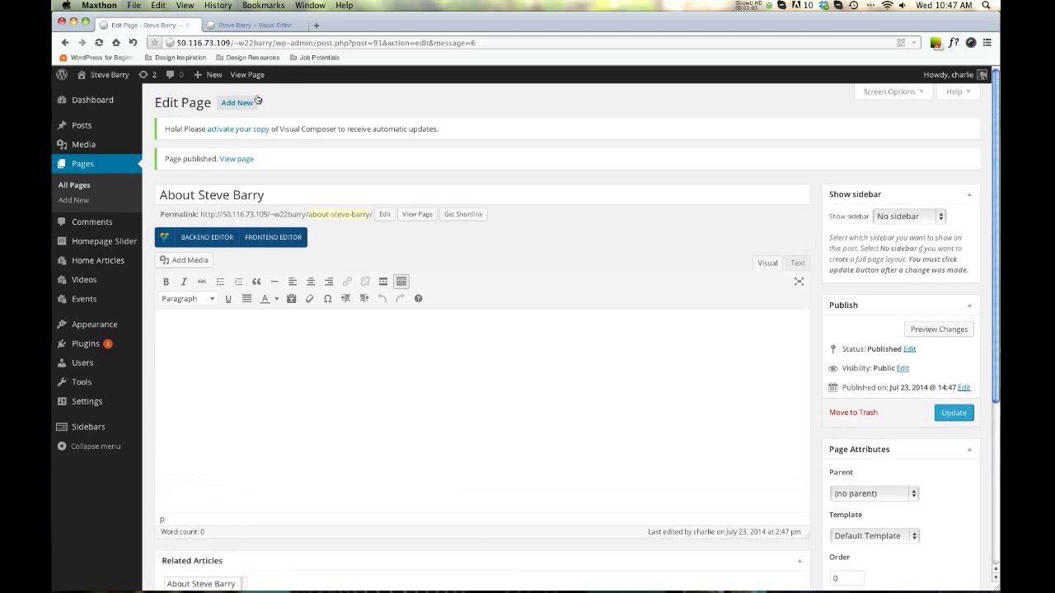
Step: Reload the live Visual Editor page and check the site's navigation for the new About page
left_click(249, 26)
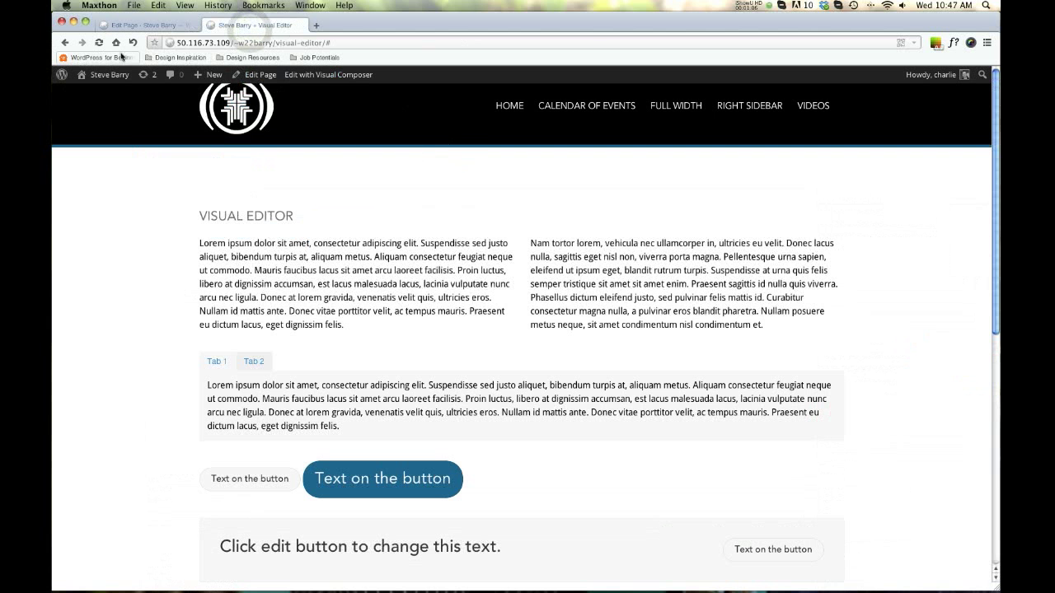
left_click(163, 26)
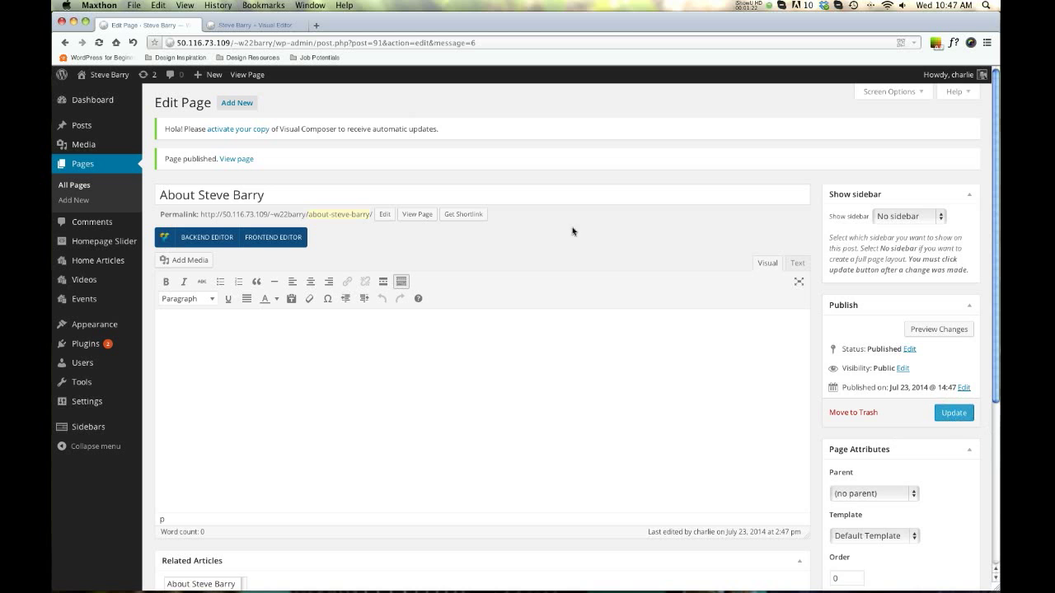
left_click(264, 27)
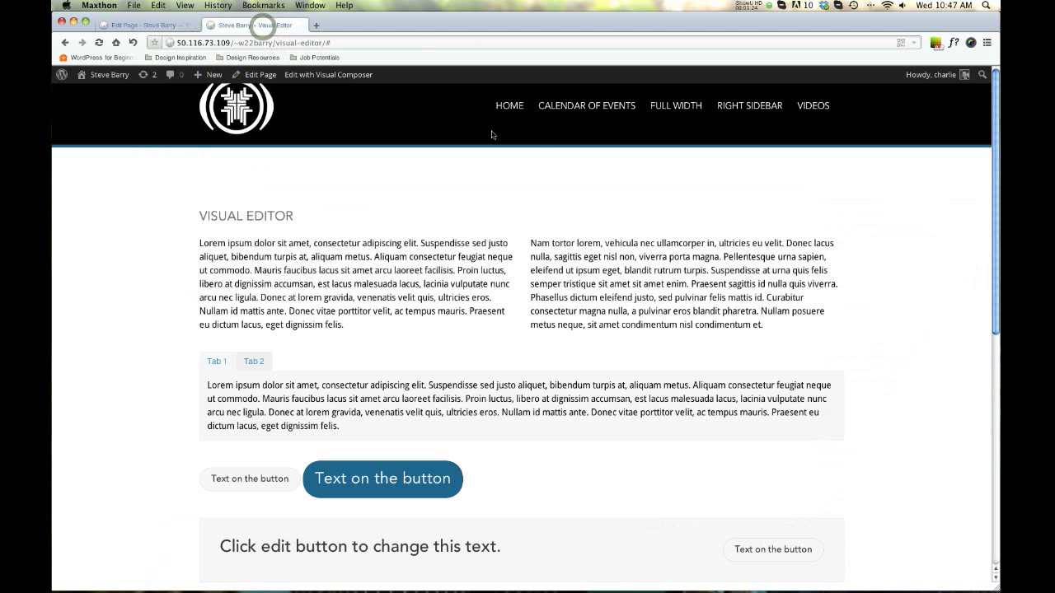
left_click(98, 43)
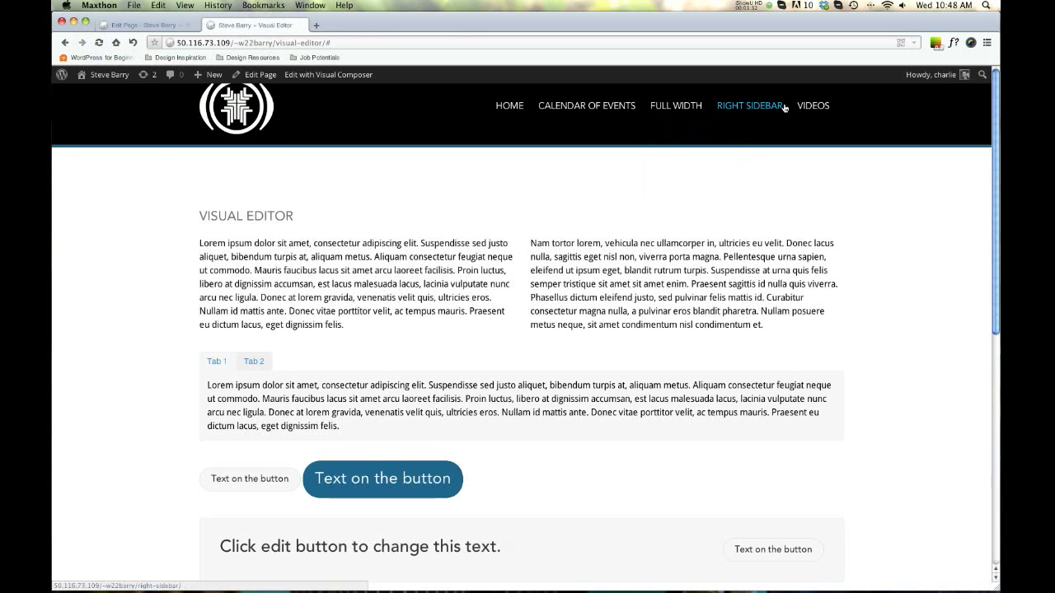
left_click(161, 25)
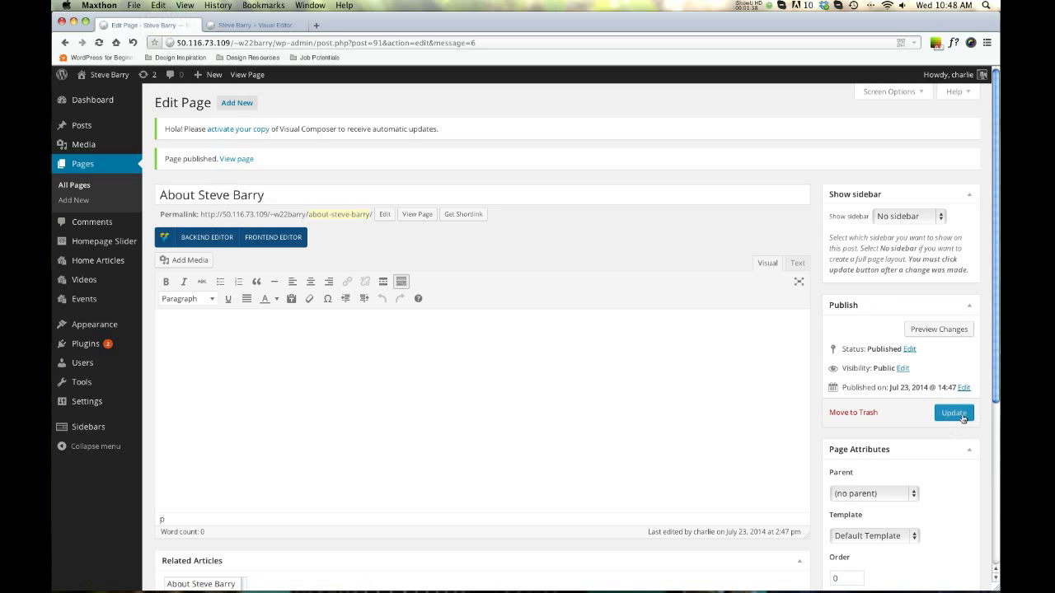
Step: Add the new About page to Menu 1 and save the menu
mouse_move(134, 334)
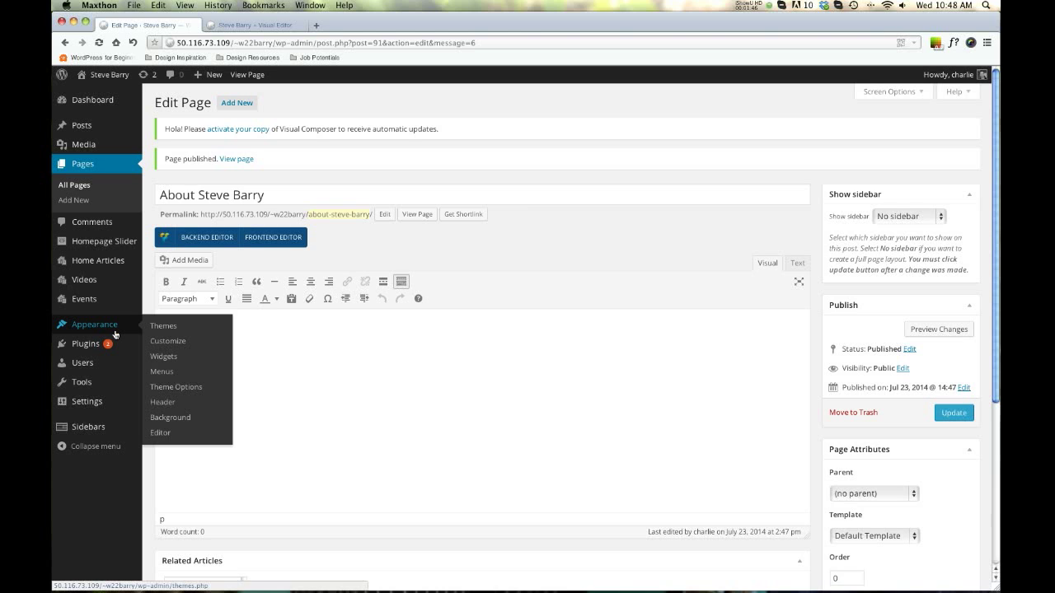
left_click(162, 372)
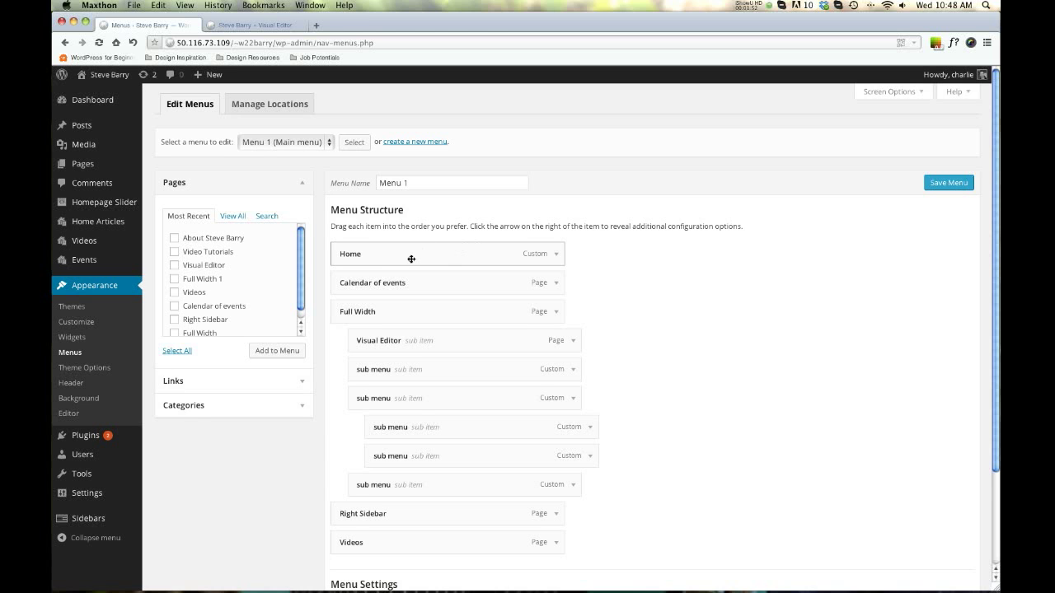
scroll(410, 258, "down", 2)
scroll(326, 348, "up", 2)
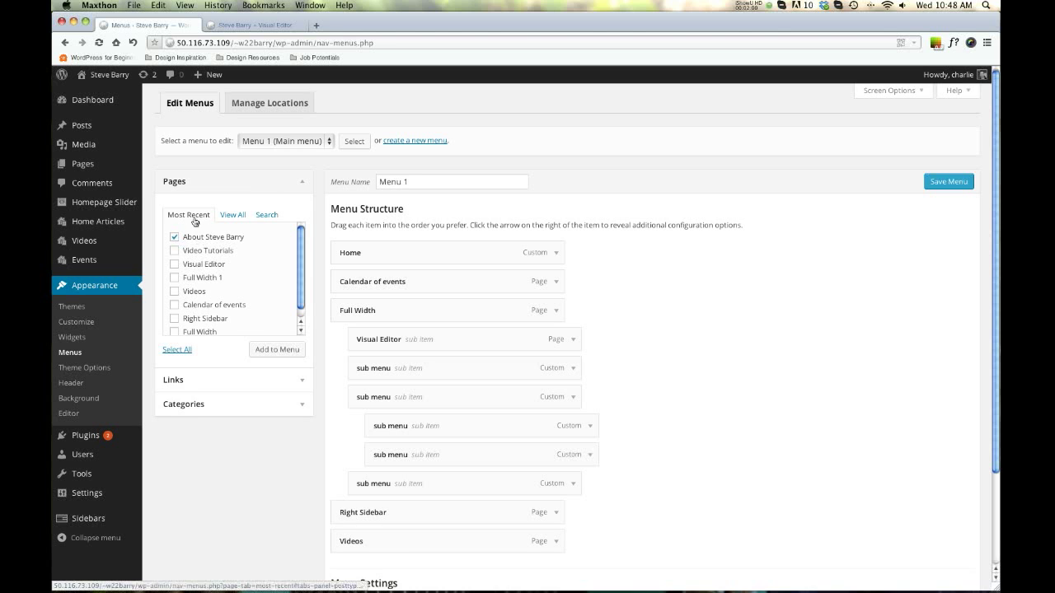
left_click(275, 349)
scroll(393, 359, "down", 1)
scroll(393, 359, "down", 3)
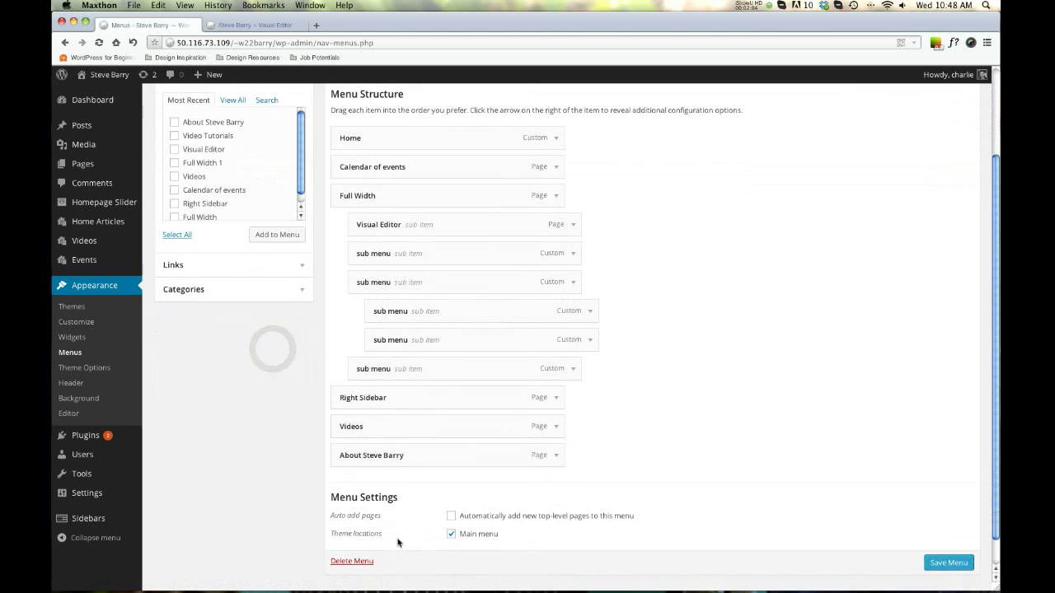
left_click(948, 563)
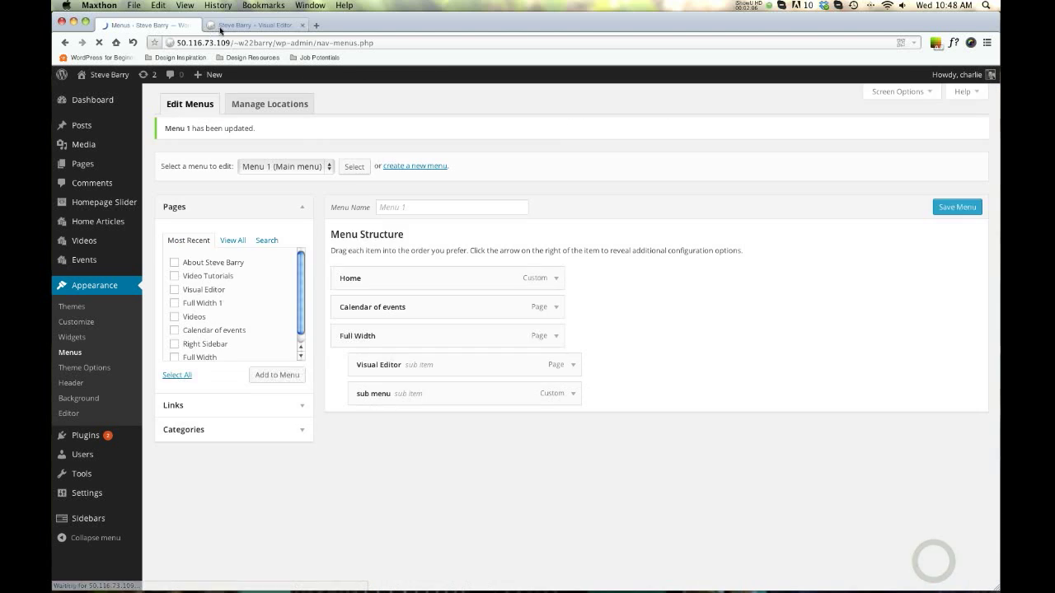
Step: Open the About page from the reloaded live site's navigation and review the list of pages in the admin area
left_click(225, 24)
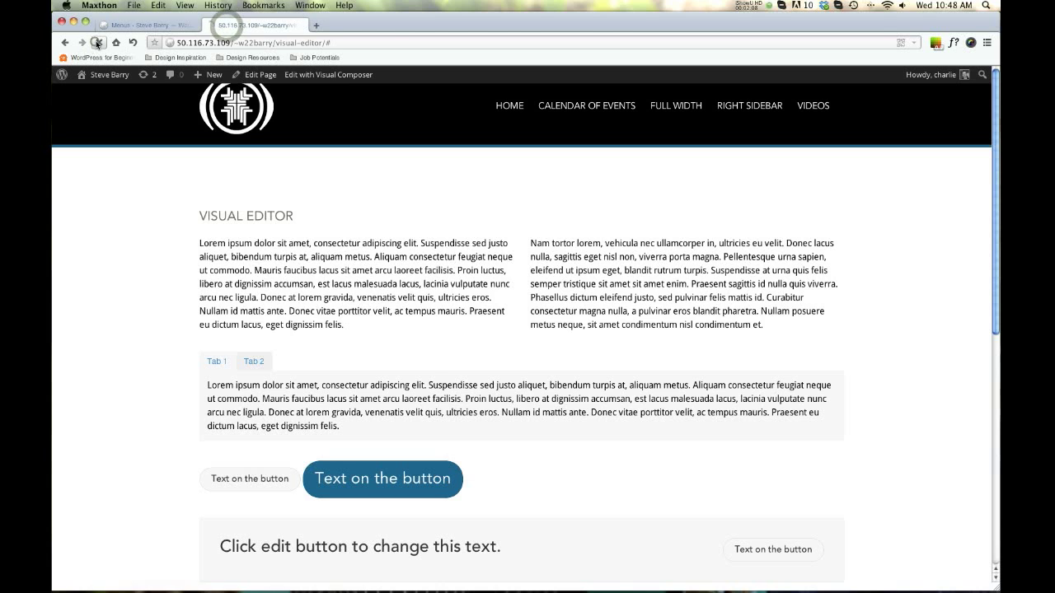
left_click(97, 42)
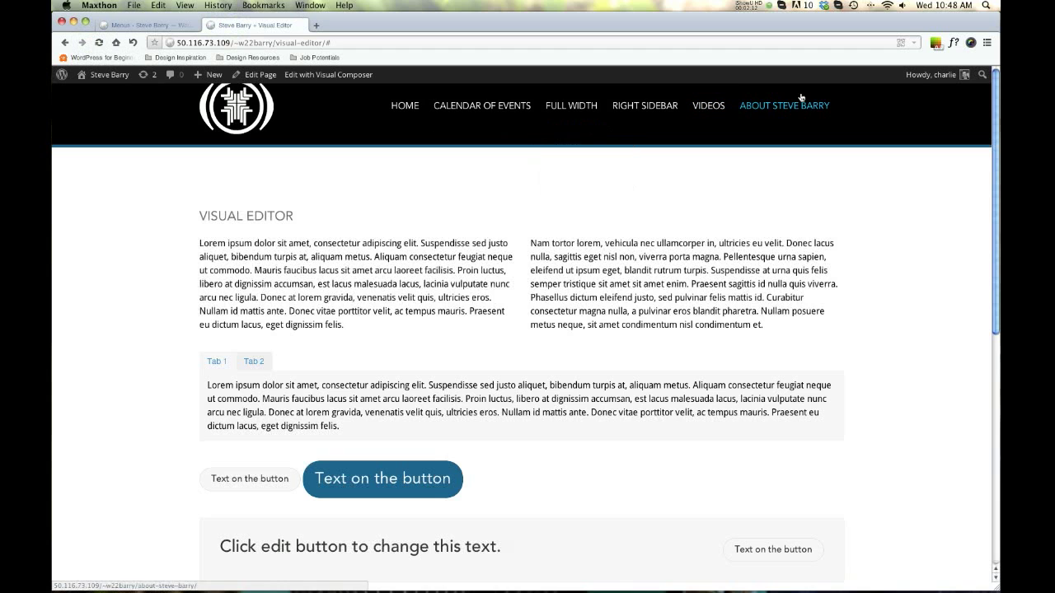
left_click(794, 114)
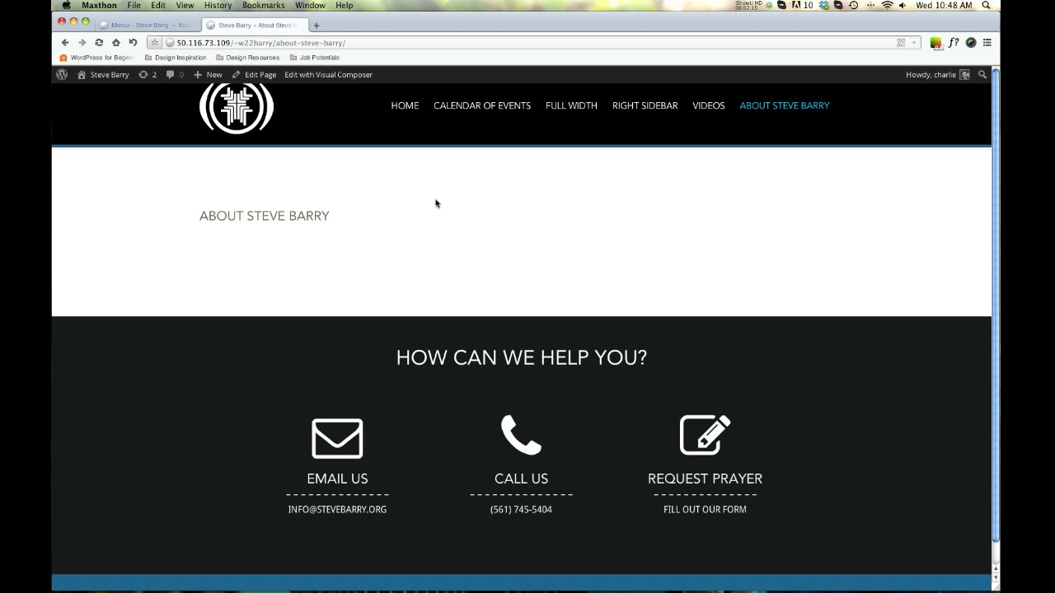
left_click(144, 25)
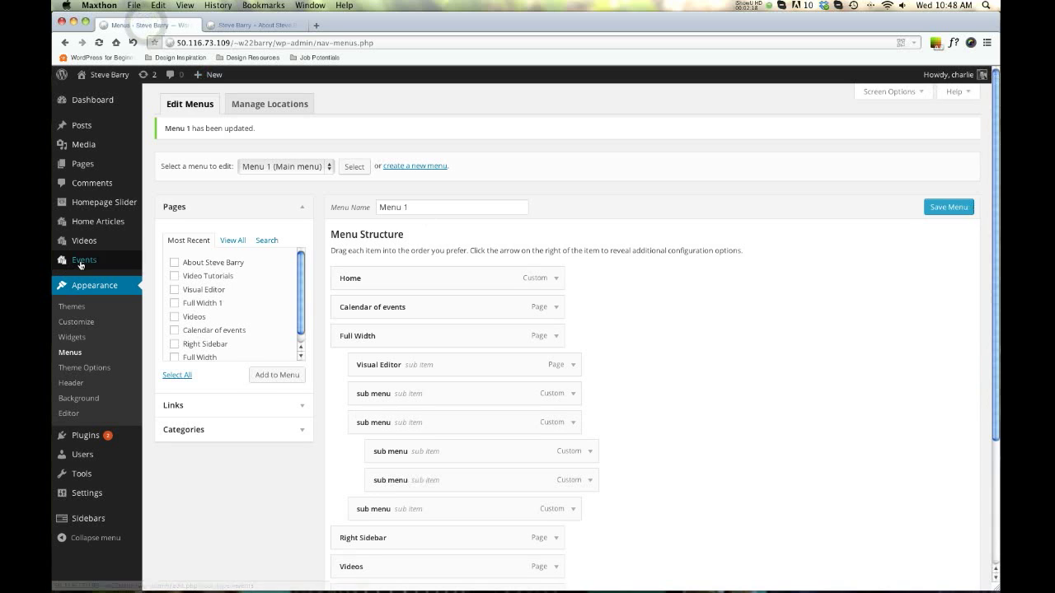
left_click(92, 165)
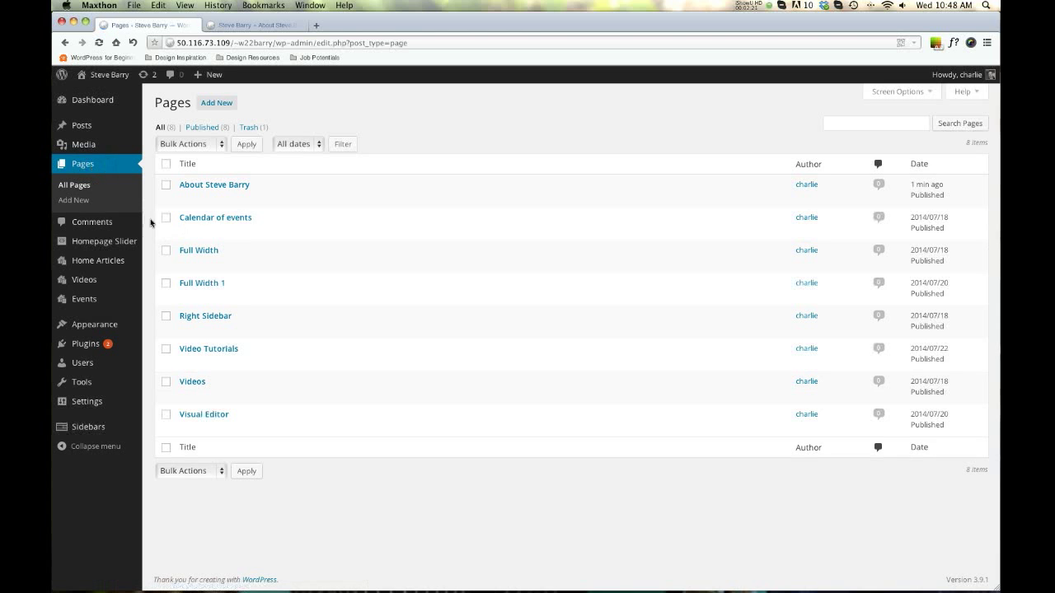
mouse_move(260, 218)
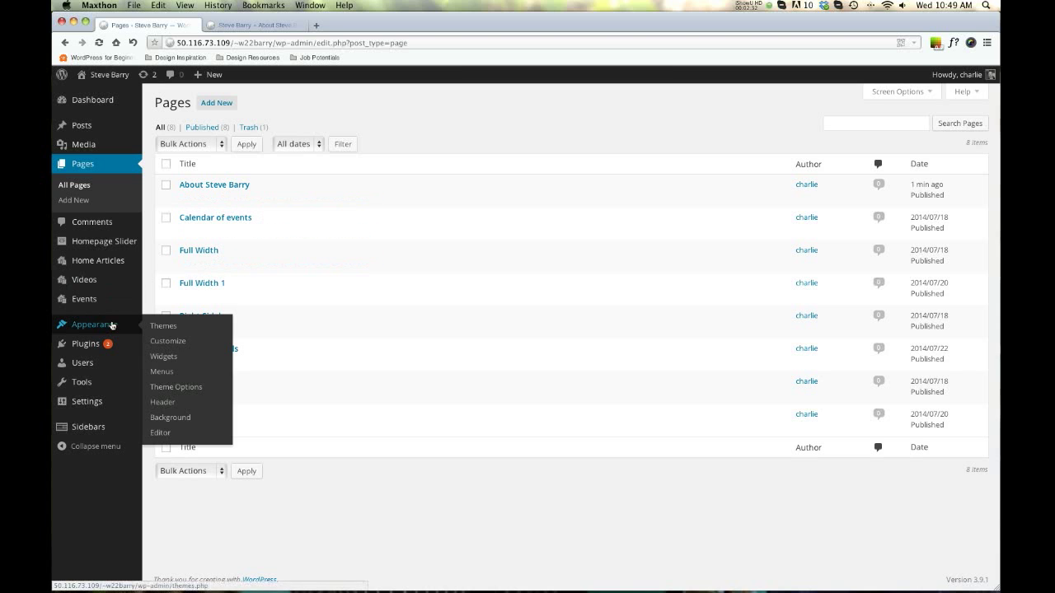
Step: Remove the About page item from Menu 1 and save the menu
left_click(171, 376)
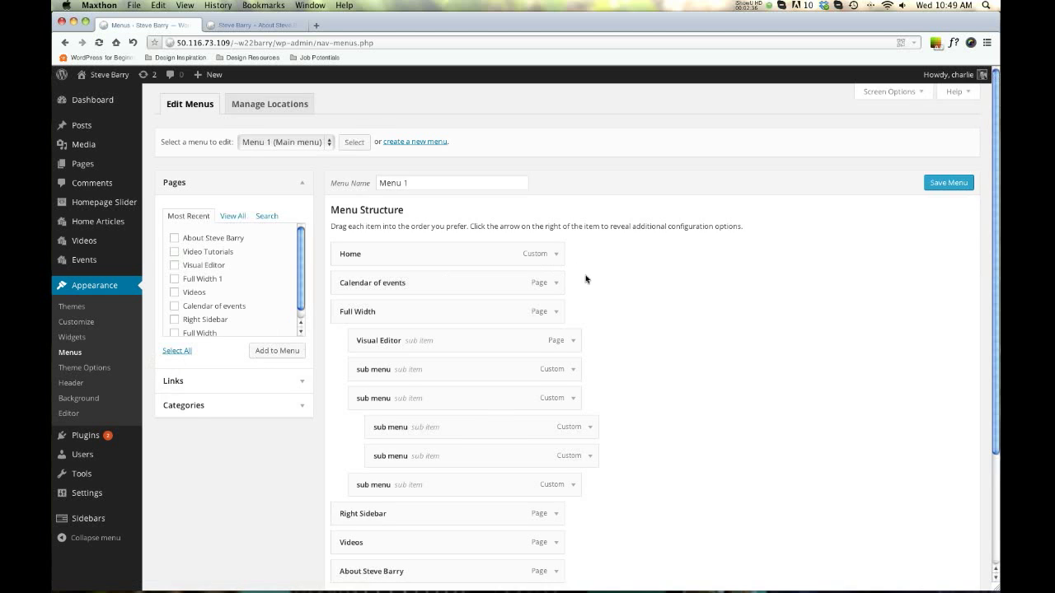
scroll(534, 345, "down", 4)
left_click(552, 423)
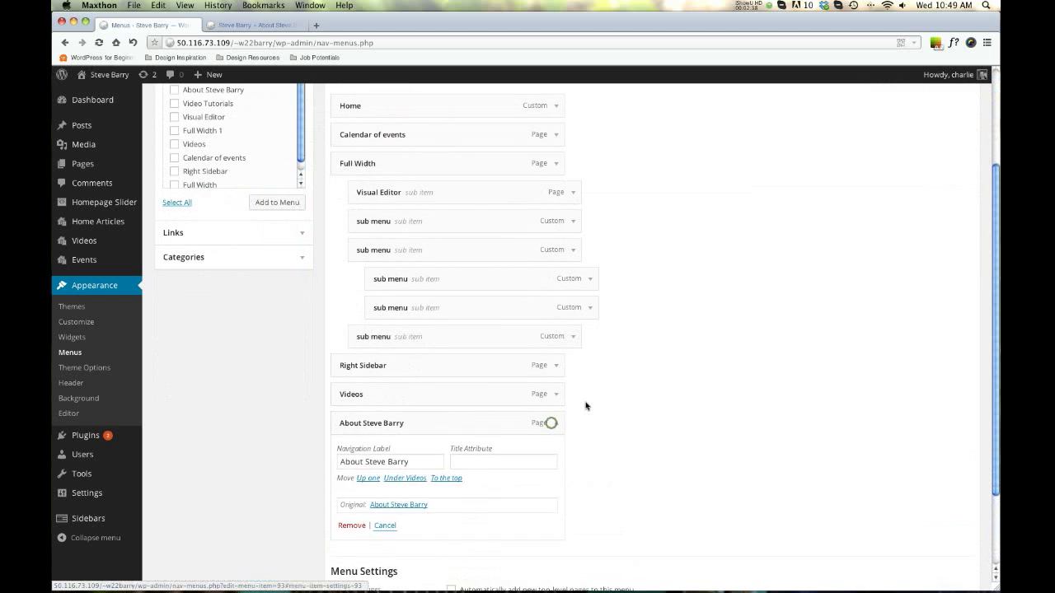
scroll(428, 486, "down", 2)
left_click(351, 447)
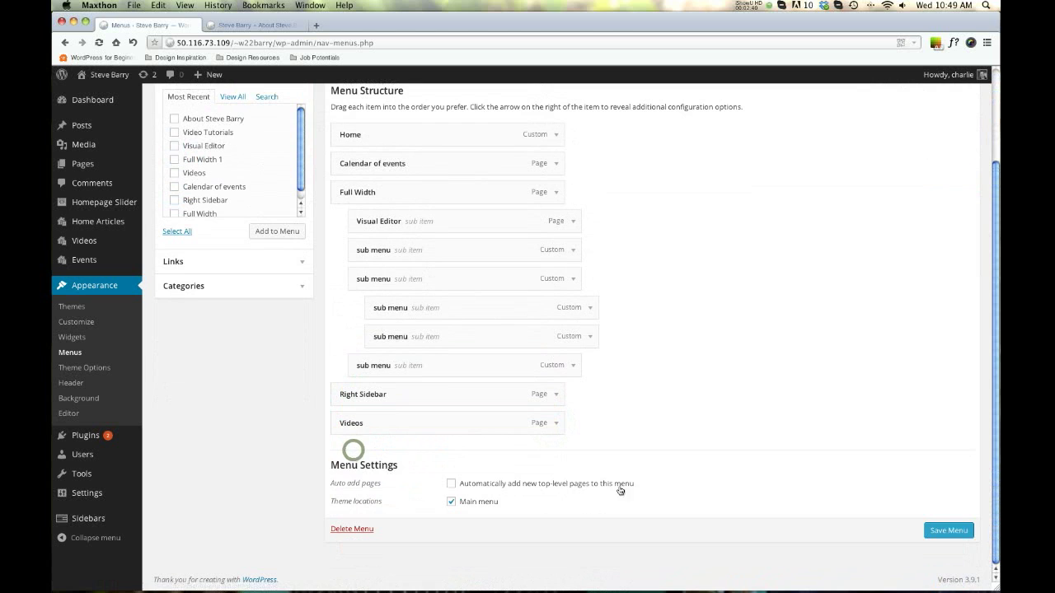
left_click(923, 533)
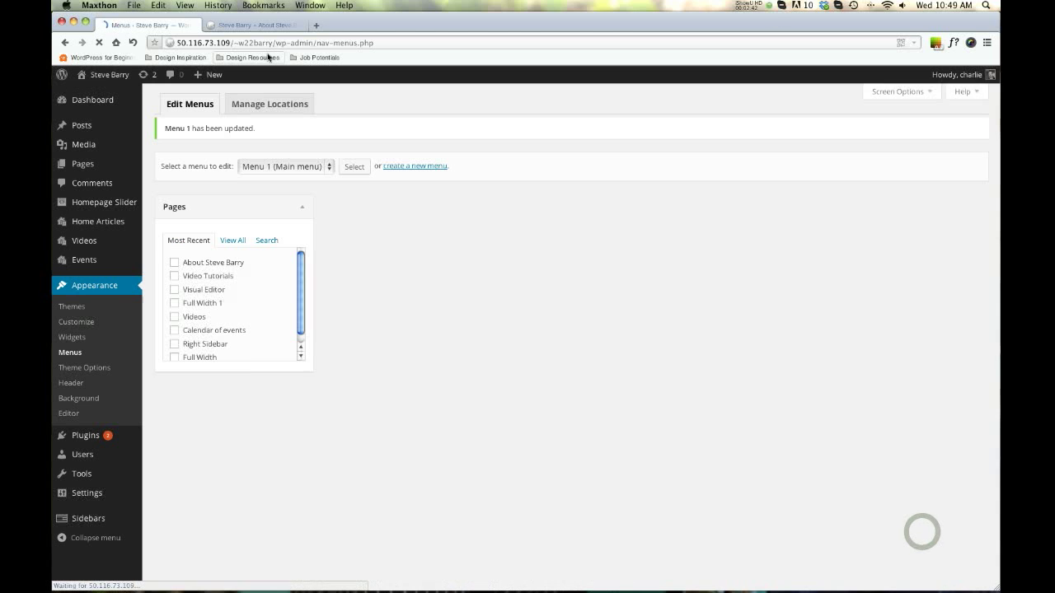
Step: Open the About page for editing from the list of pages and place the cursor in its content area
mouse_move(115, 165)
left_click(150, 166)
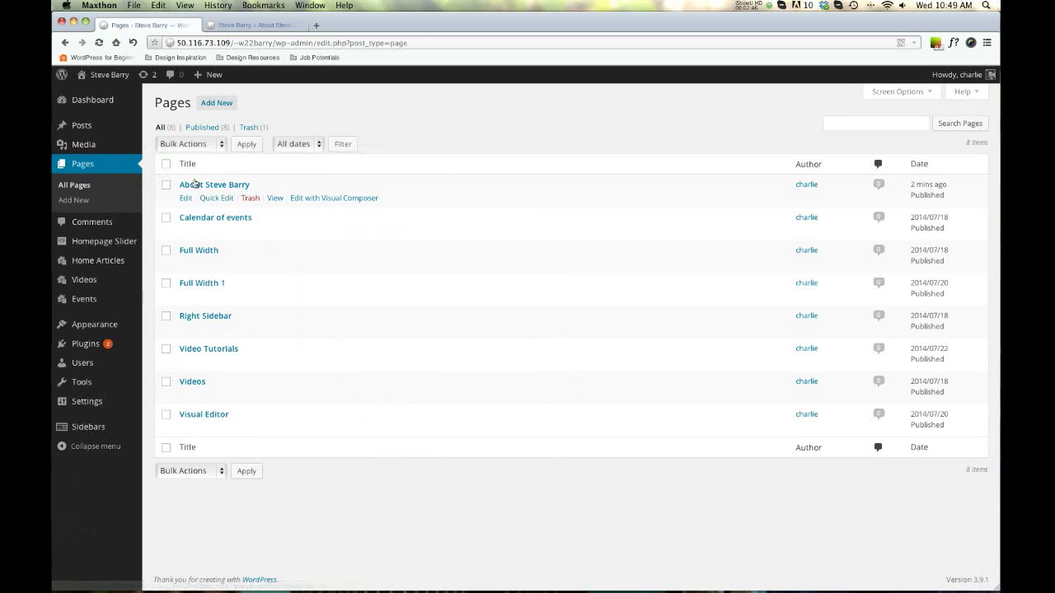
left_click(201, 186)
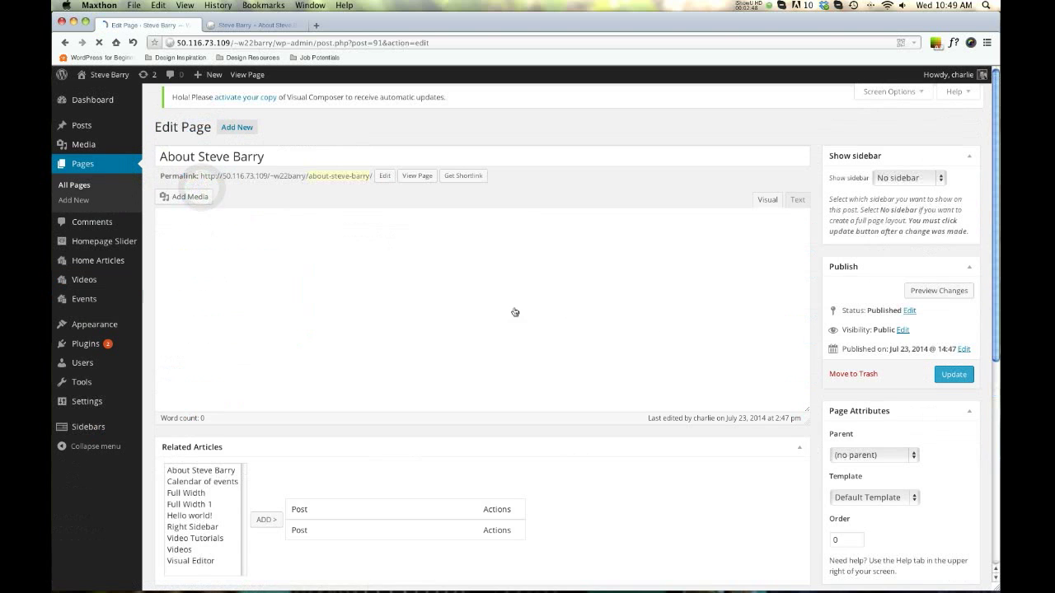
double_click(248, 165)
scroll(266, 420, "down", 1)
left_click(261, 333)
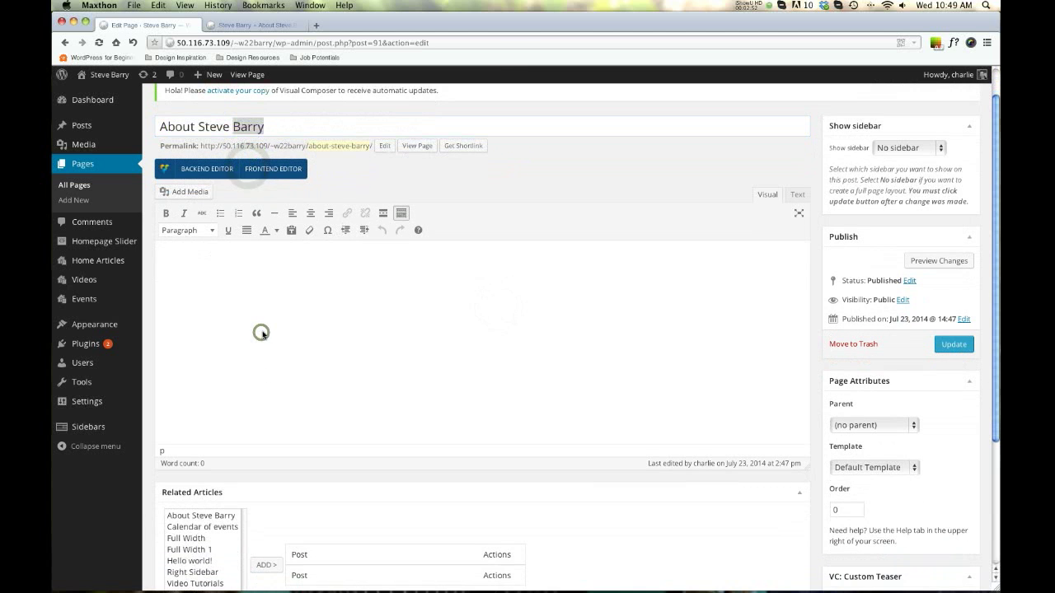
Step: Copy the two body paragraphs above the quote on the live Full Width page
left_click(262, 25)
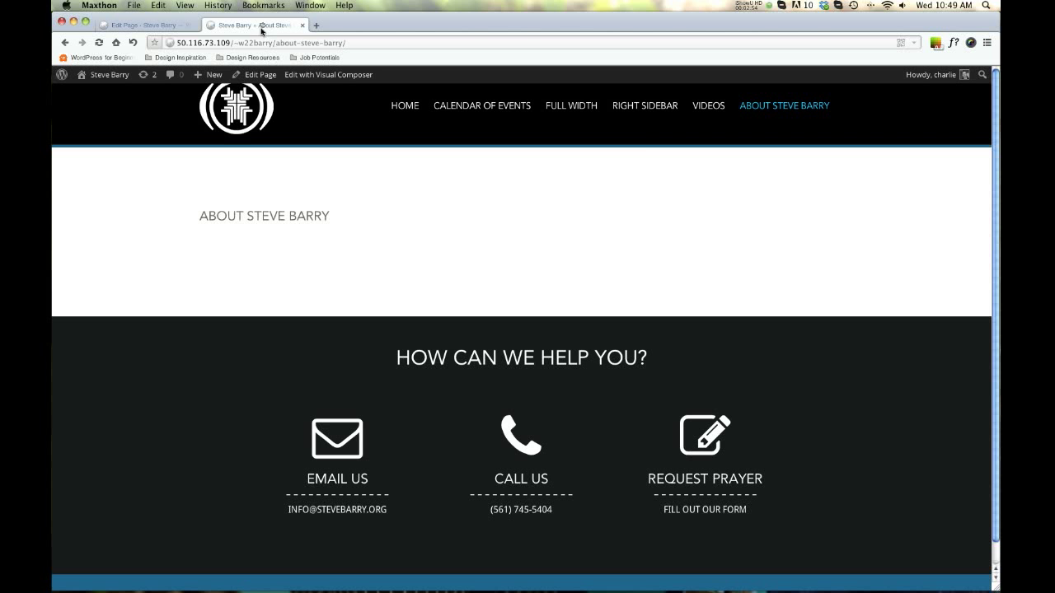
left_click(586, 107)
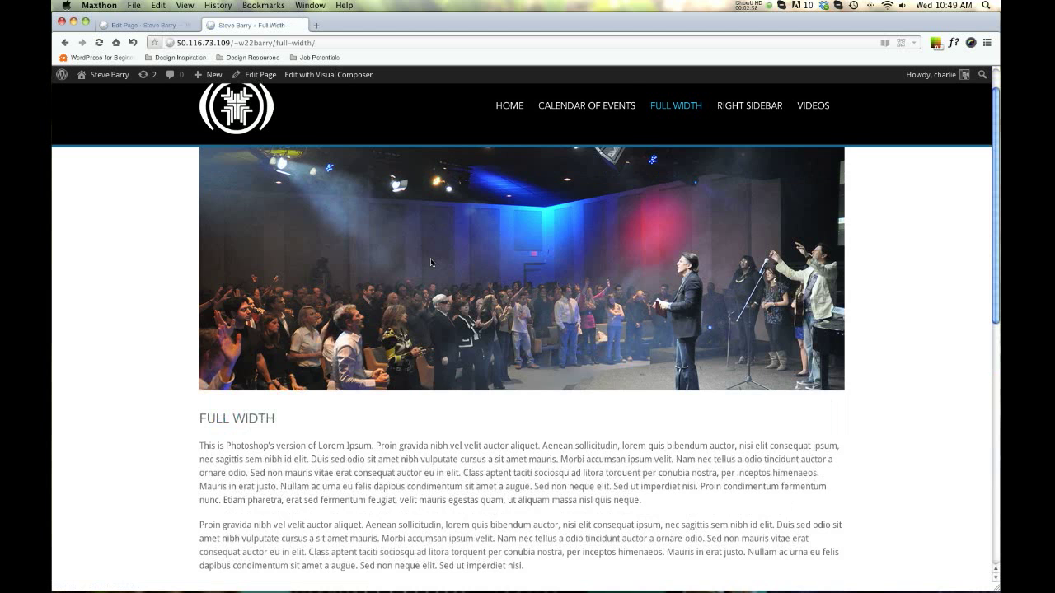
scroll(445, 338, "down", 2)
scroll(458, 367, "down", 3)
left_click_drag(521, 414, 184, 314)
key("super+c")
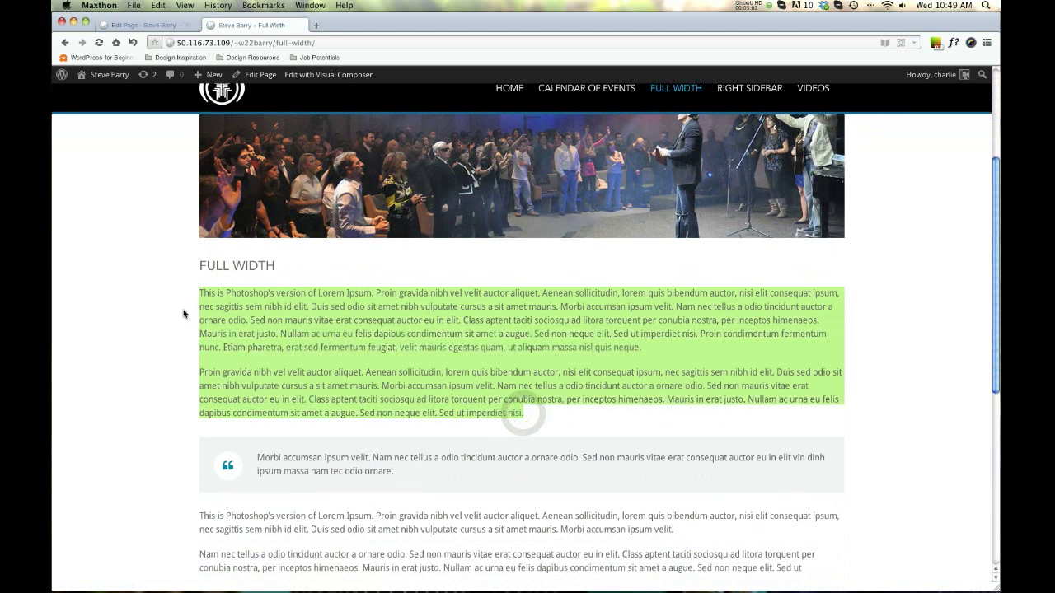
Step: Paste the copied paragraphs twice into the About page's content, remove the extra blank line between the copies and update the page
left_click(119, 25)
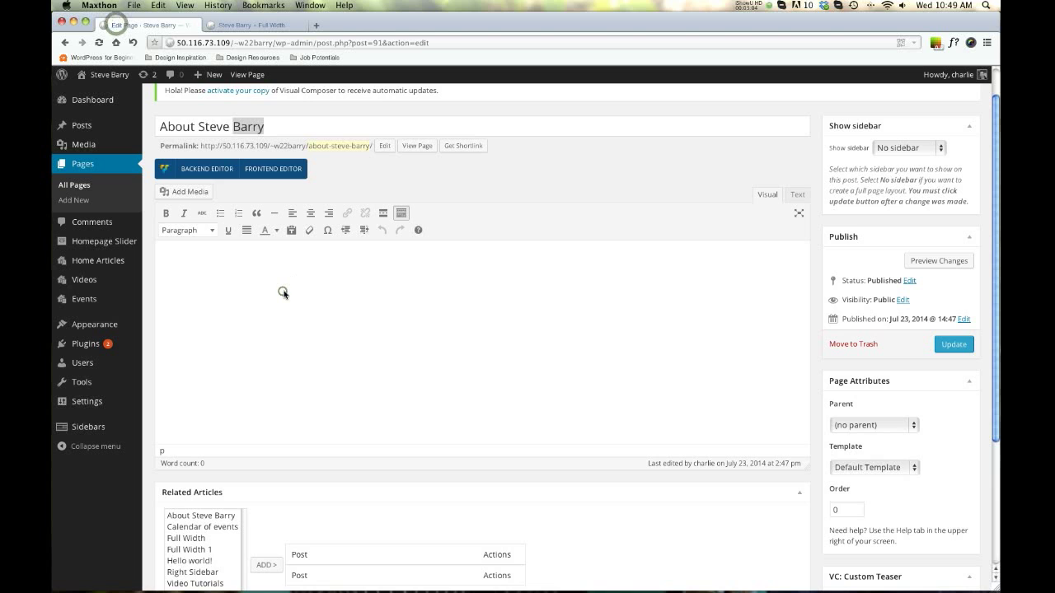
left_click(399, 316)
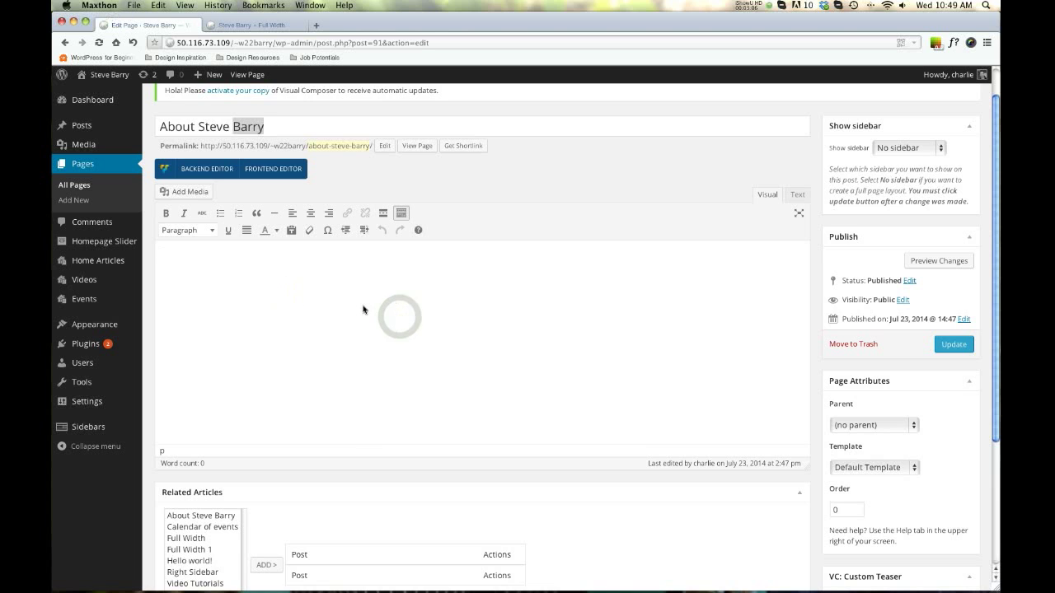
key("super+v")
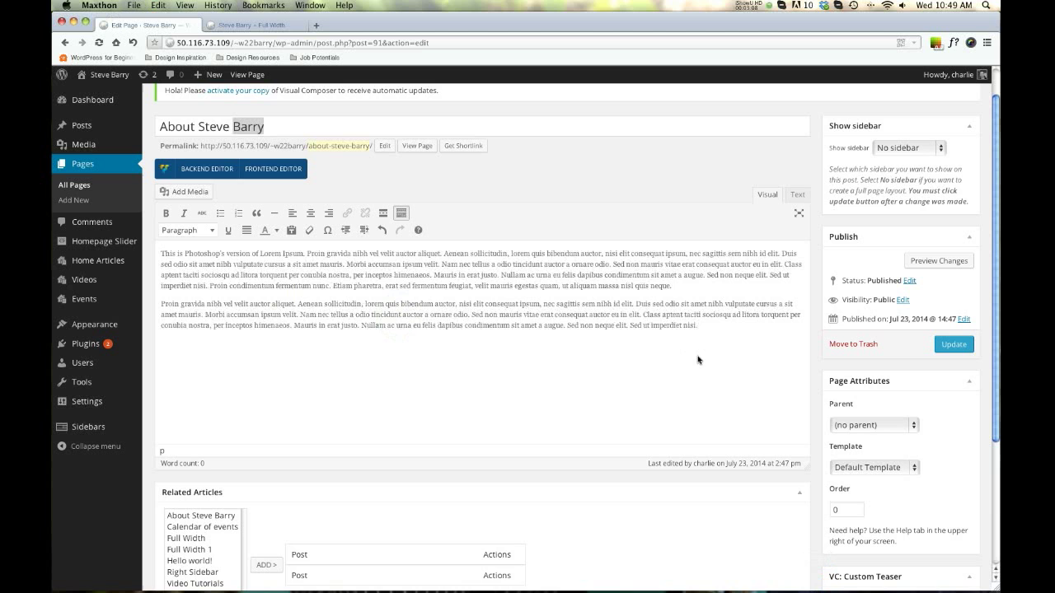
key("super+v")
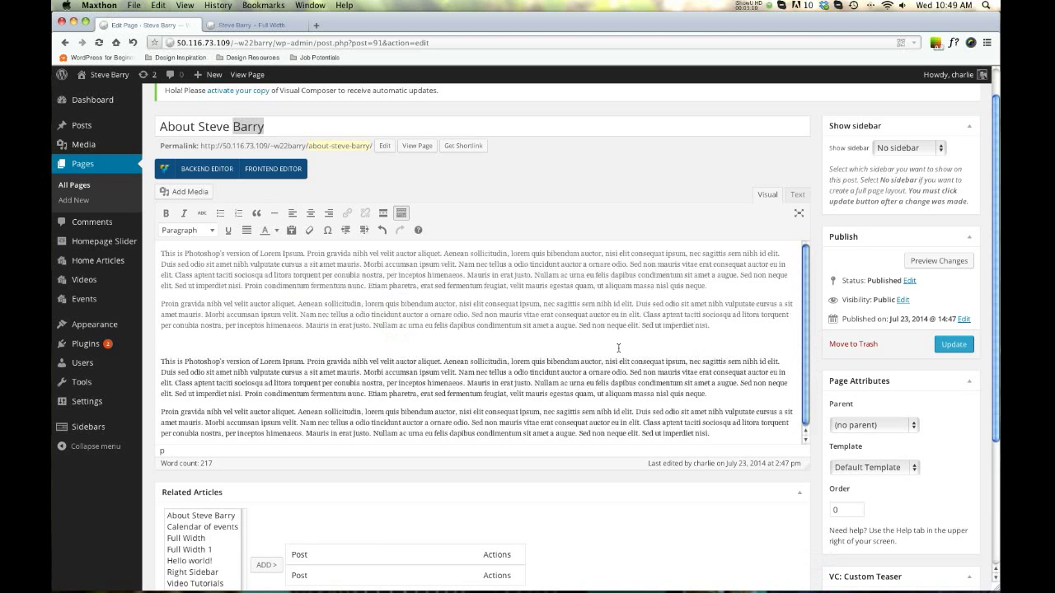
key("BackSpace")
left_click(945, 347)
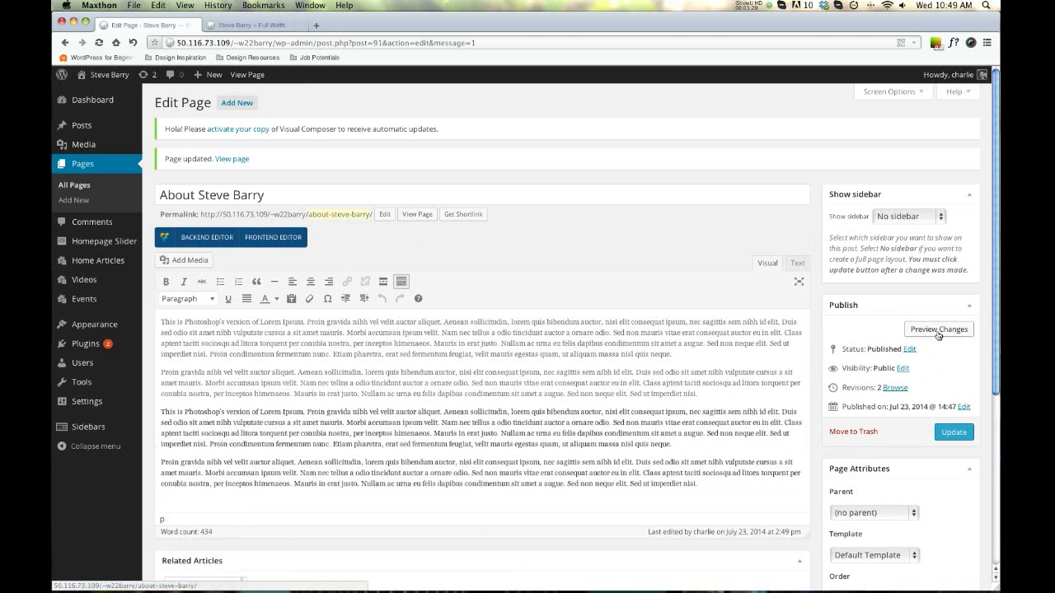
Step: Open the live About page in a new browser tab and review its pasted paragraphs
right_click(418, 220)
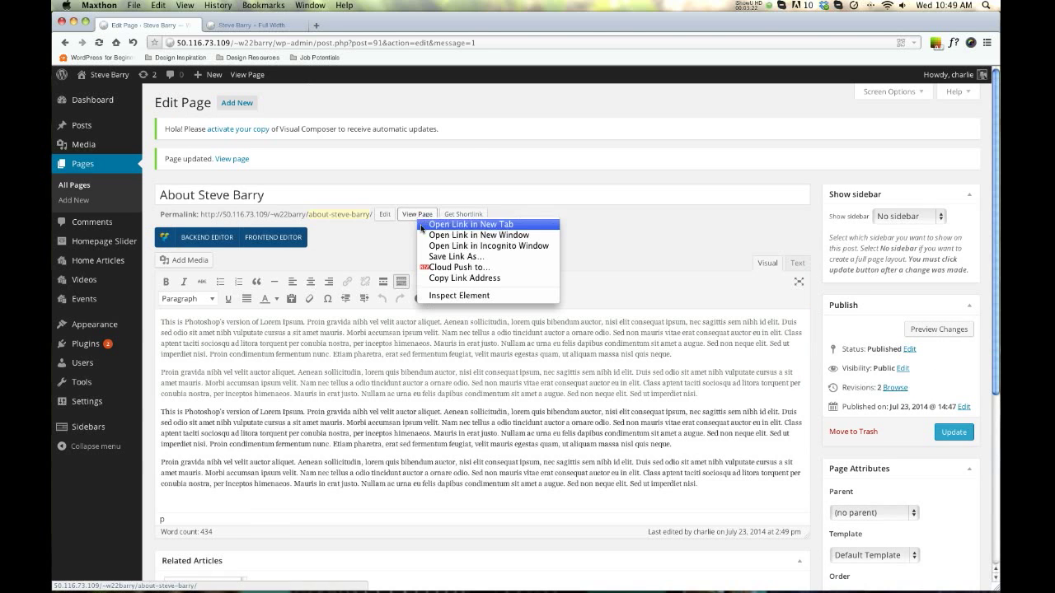
left_click(445, 224)
left_click(229, 26)
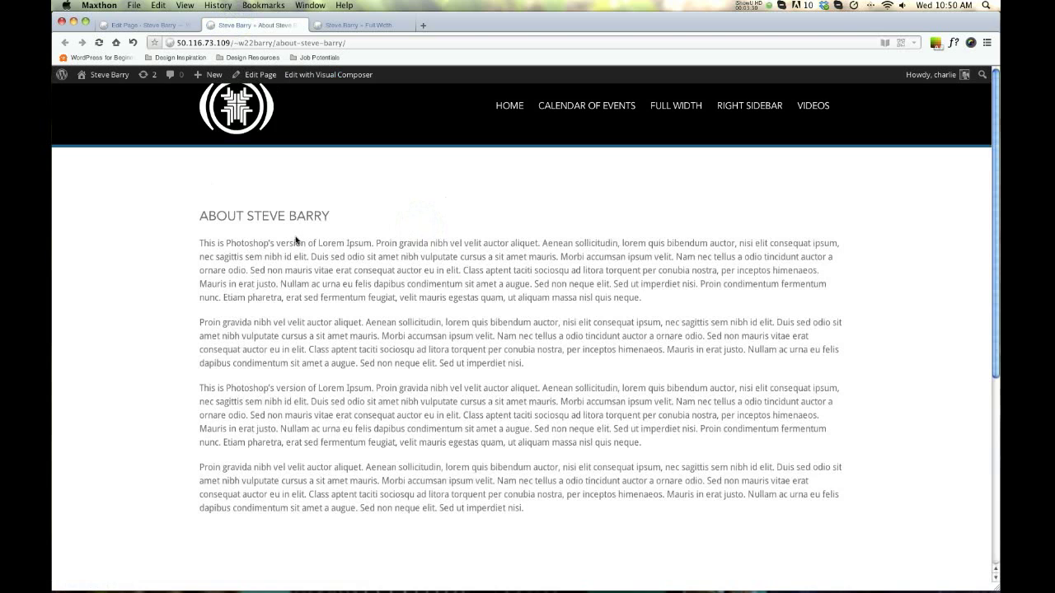
scroll(296, 240, "down", 10)
scroll(365, 259, "up", 10)
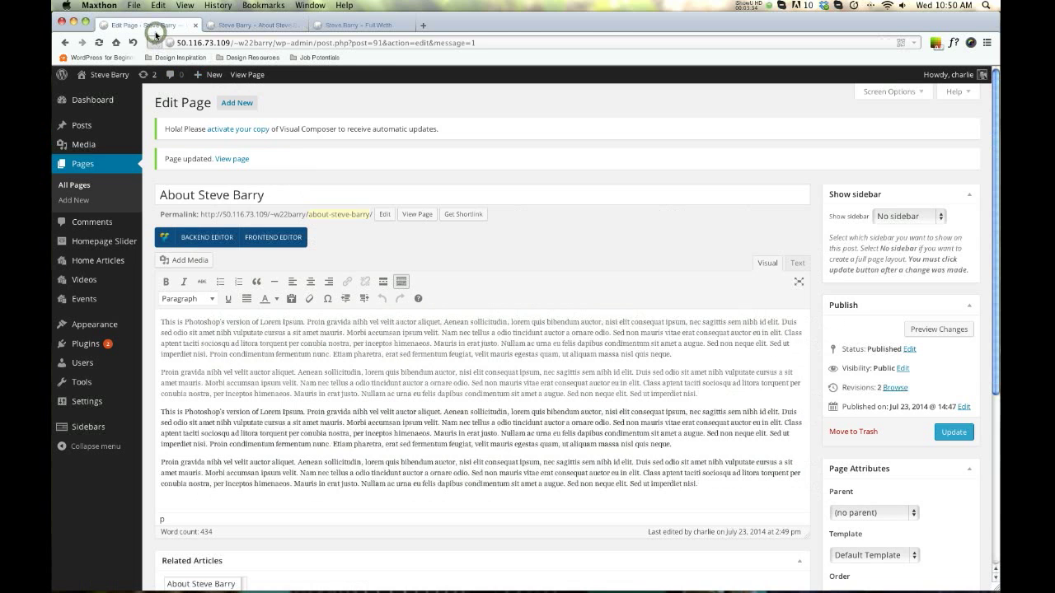
Step: Format the second paragraph of the About page's content as a blockquote in the page editor
scroll(452, 233, "down", 1)
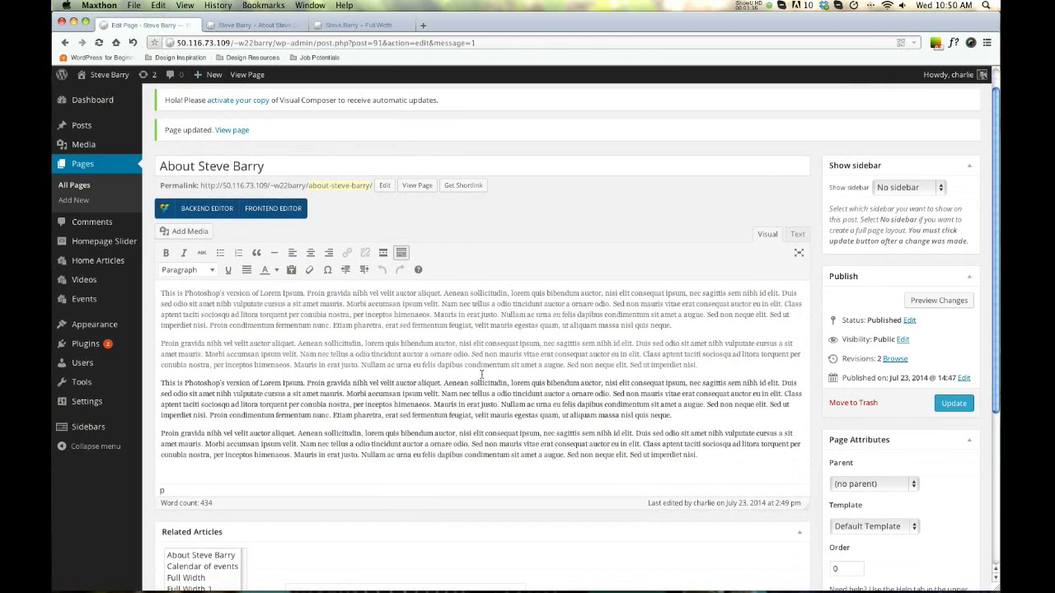
left_click_drag(460, 344, 580, 345)
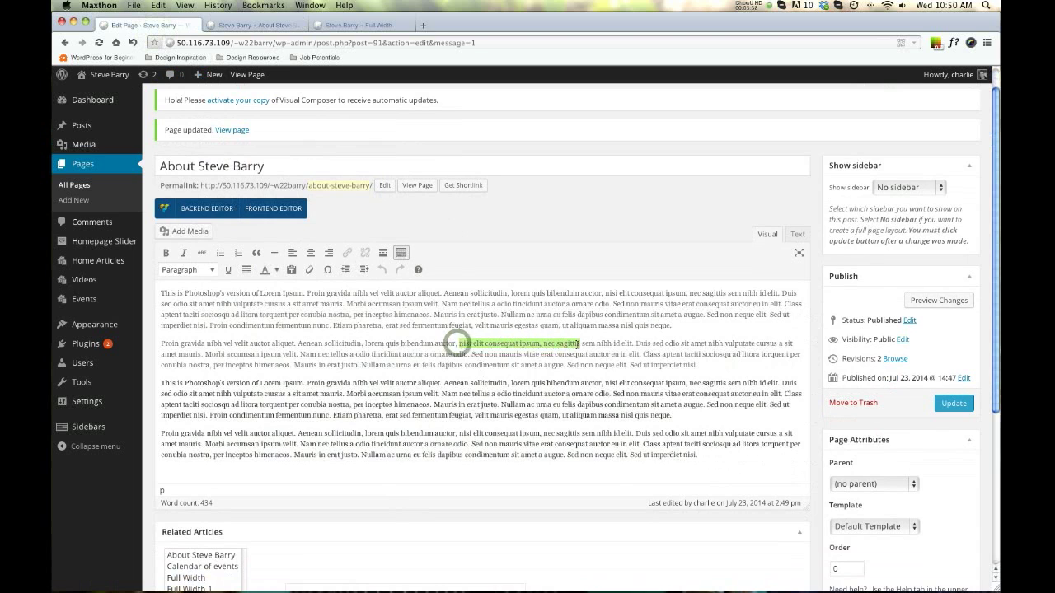
left_click(257, 252)
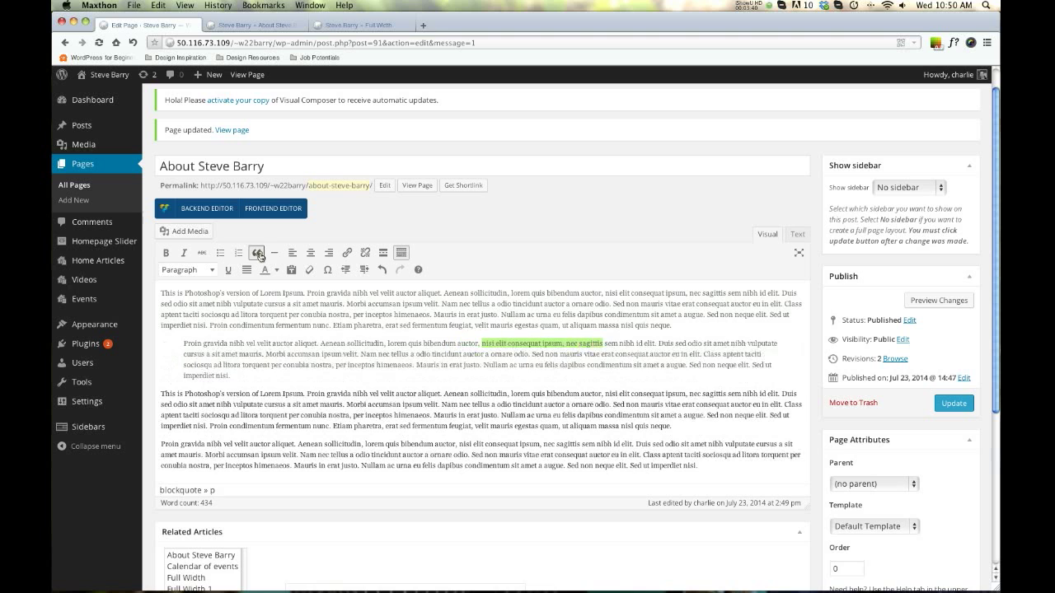
Step: Make "Morbi accumsan ipsum velit. Nam nec tellus a odio tincidun" bold in the paragraph below the blockquote
left_click(351, 404)
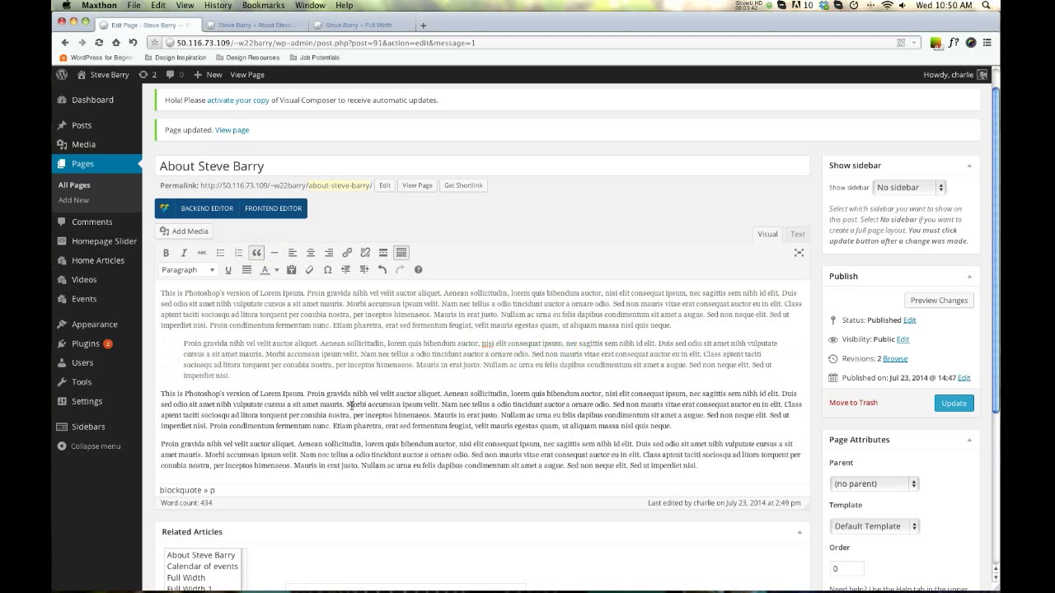
left_click_drag(351, 404, 540, 406)
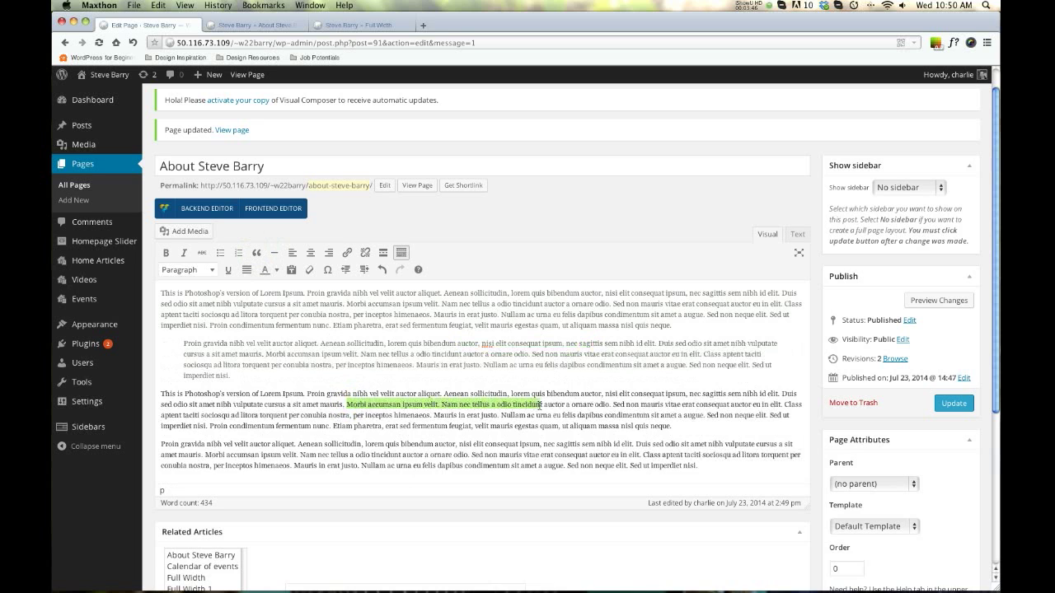
left_click(166, 253)
double_click(387, 443)
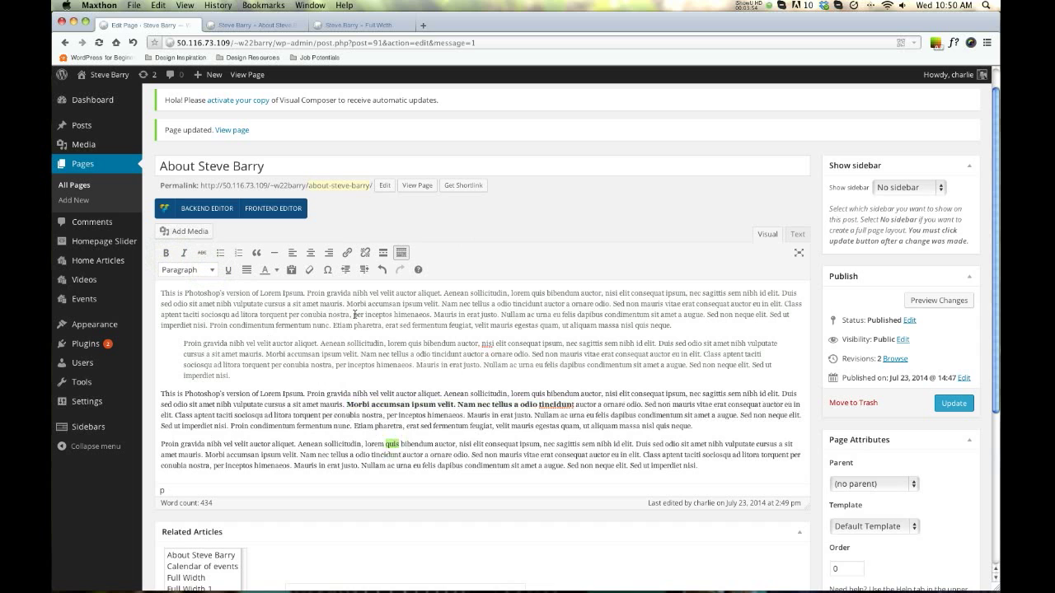
left_click_drag(353, 315, 429, 317)
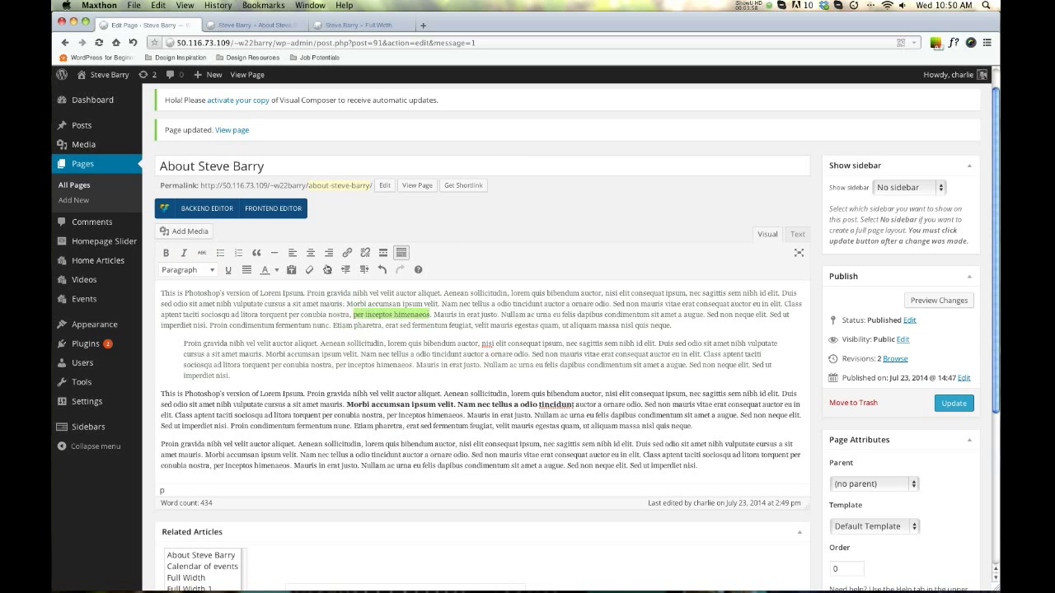
left_click(347, 252)
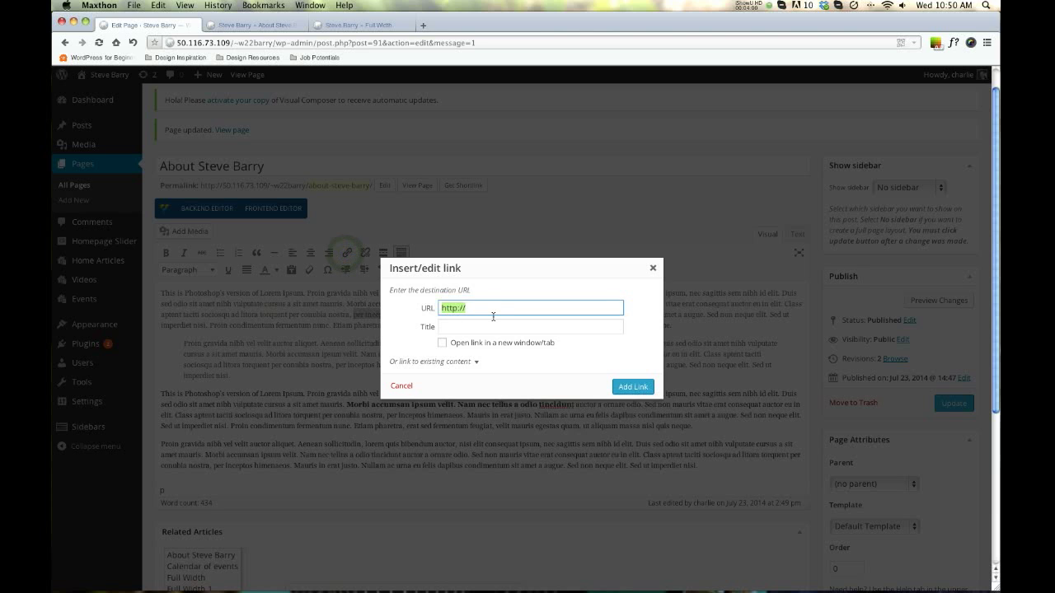
left_click(626, 387)
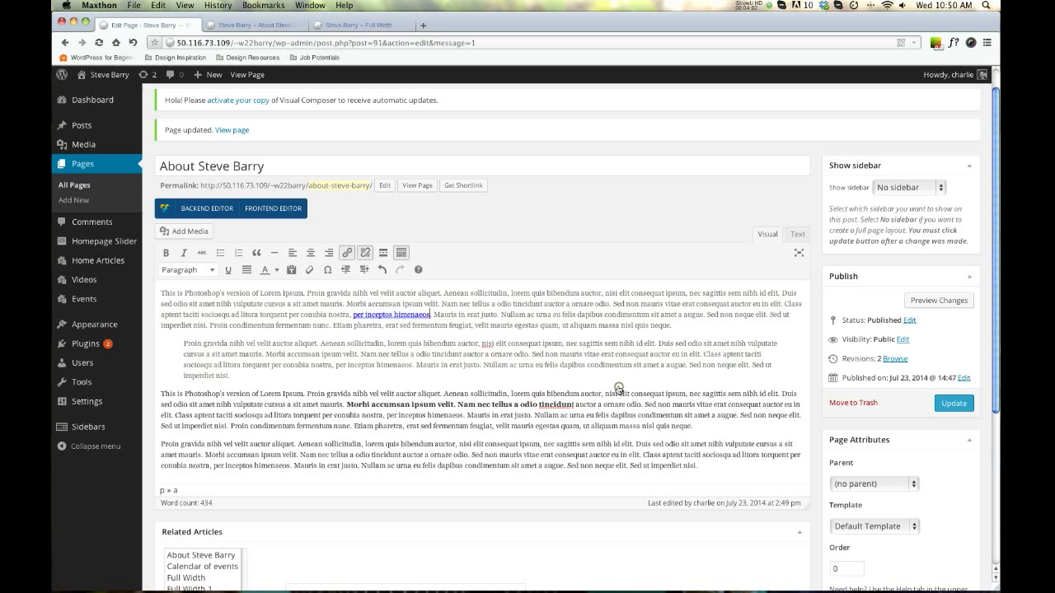
Step: Update the About page and reload its live version
left_click(955, 403)
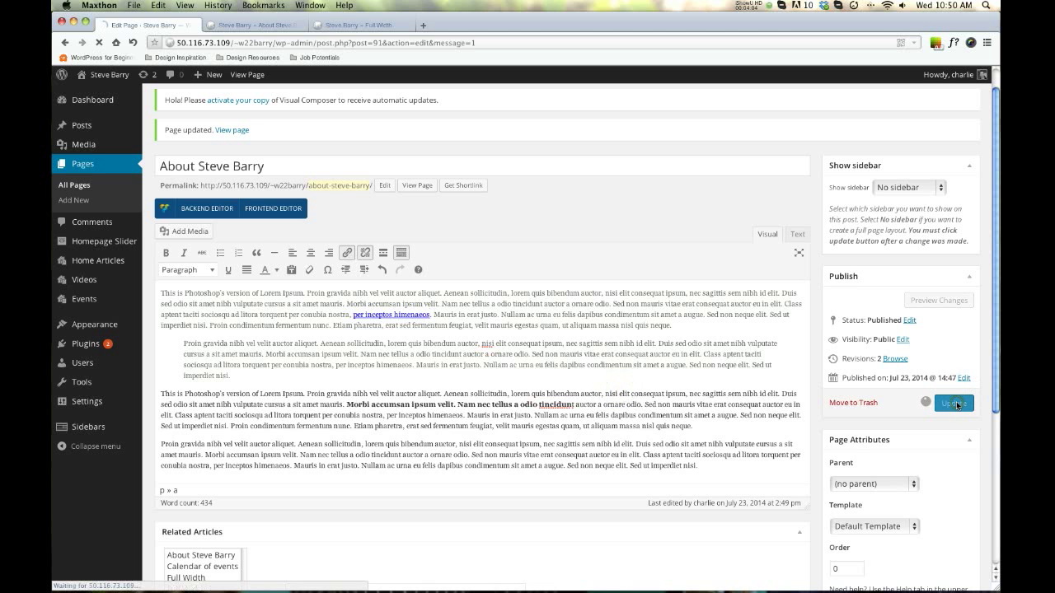
left_click(254, 25)
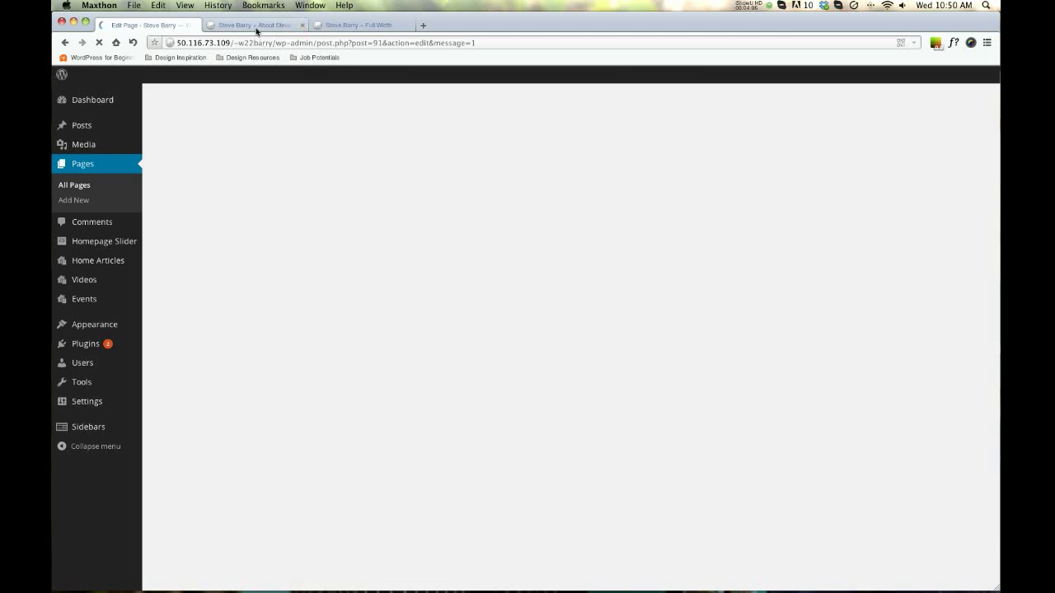
left_click(97, 42)
Step: Stop the running Time Machine backup and quit Adobe Acrobat Updater
mouse_move(745, 579)
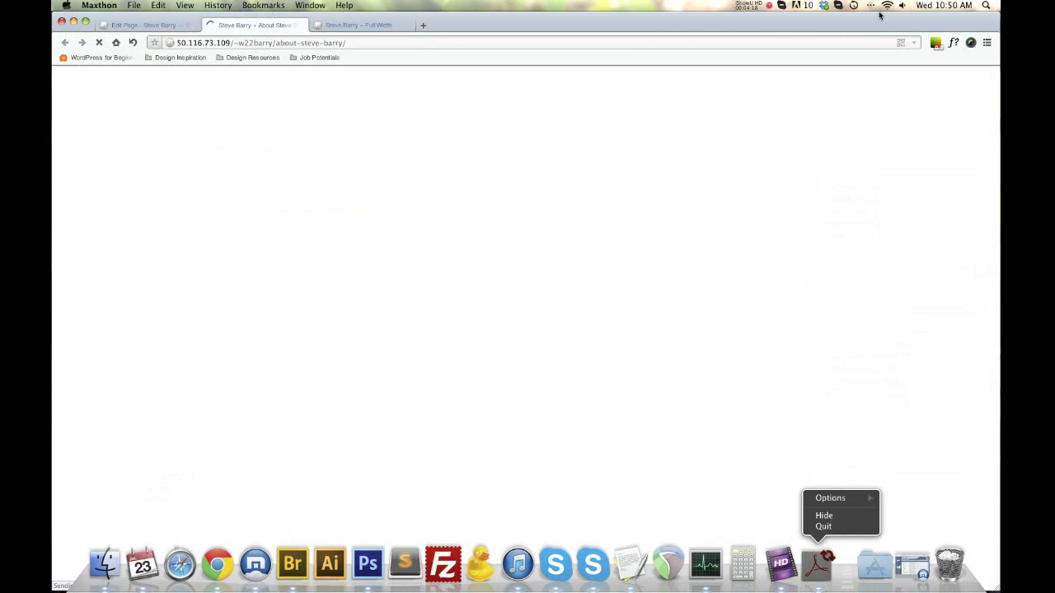
left_click(854, 5)
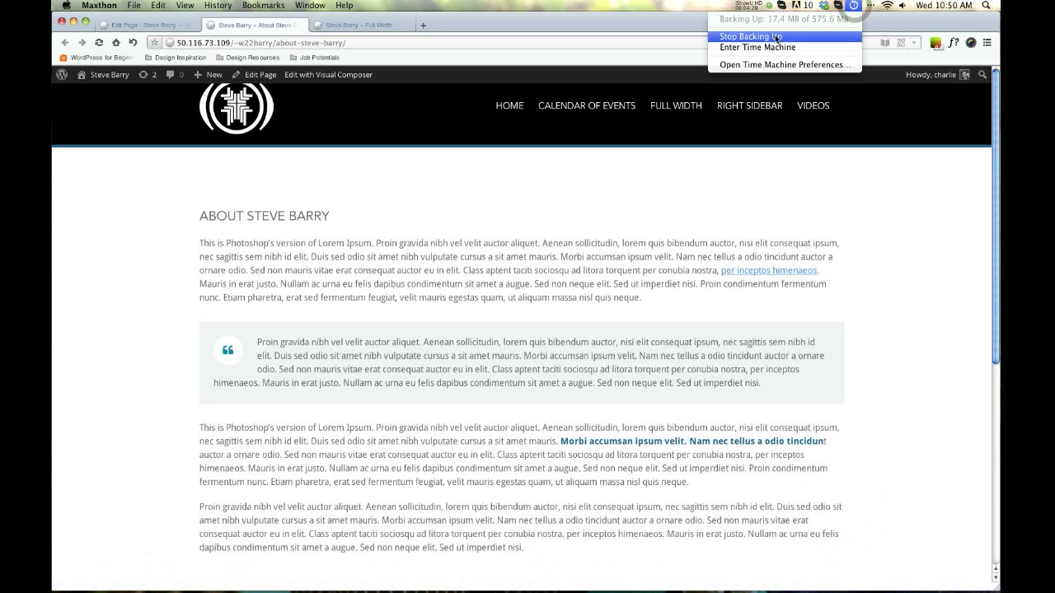
left_click(775, 35)
mouse_move(832, 581)
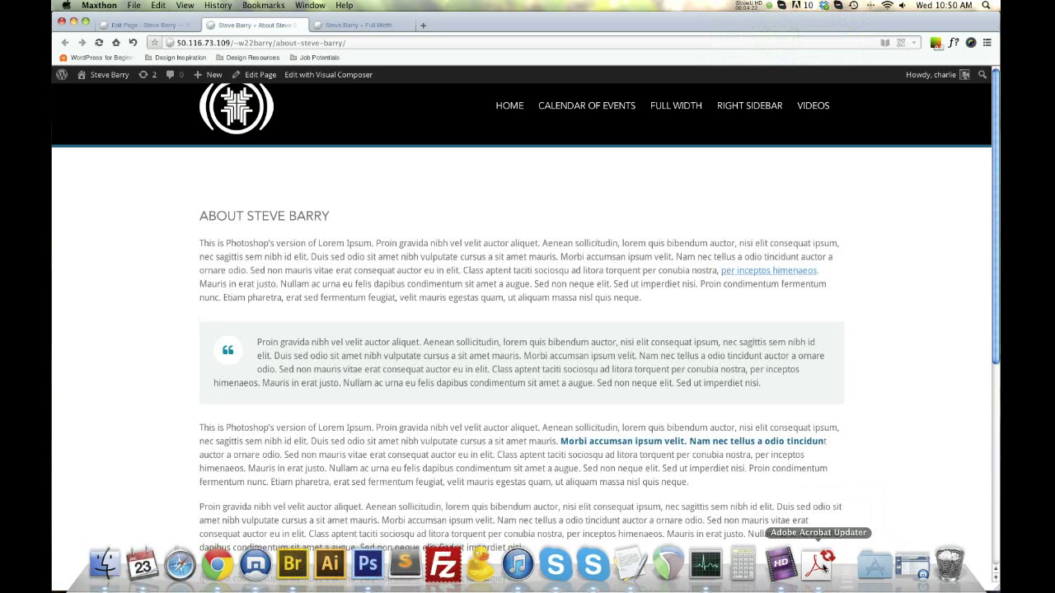
right_click(824, 563)
left_click(823, 527)
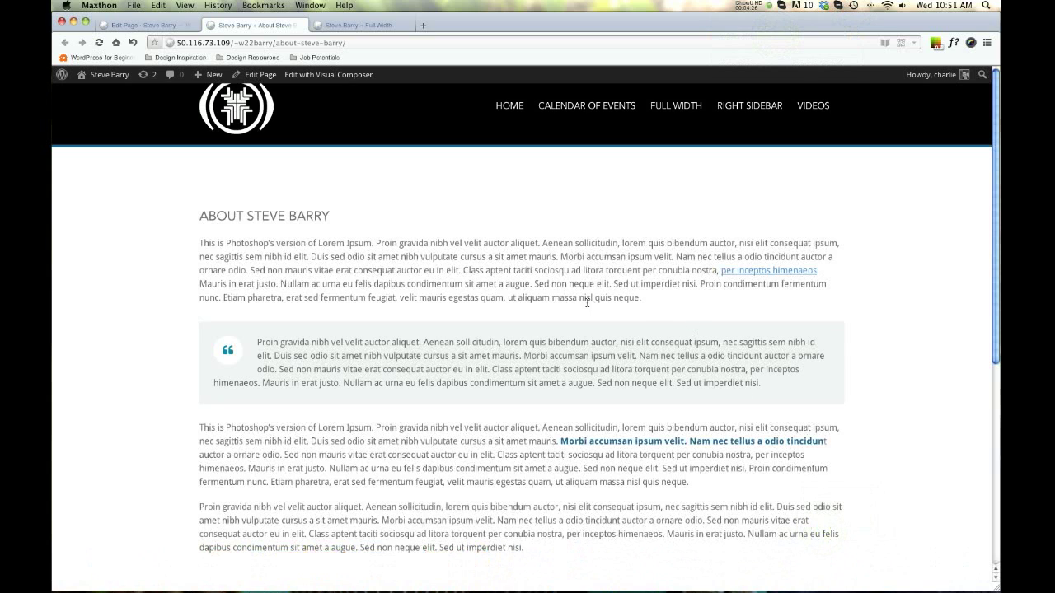
Step: Review the link, blockquote and bold text on the live About page
scroll(450, 320, "down", 2)
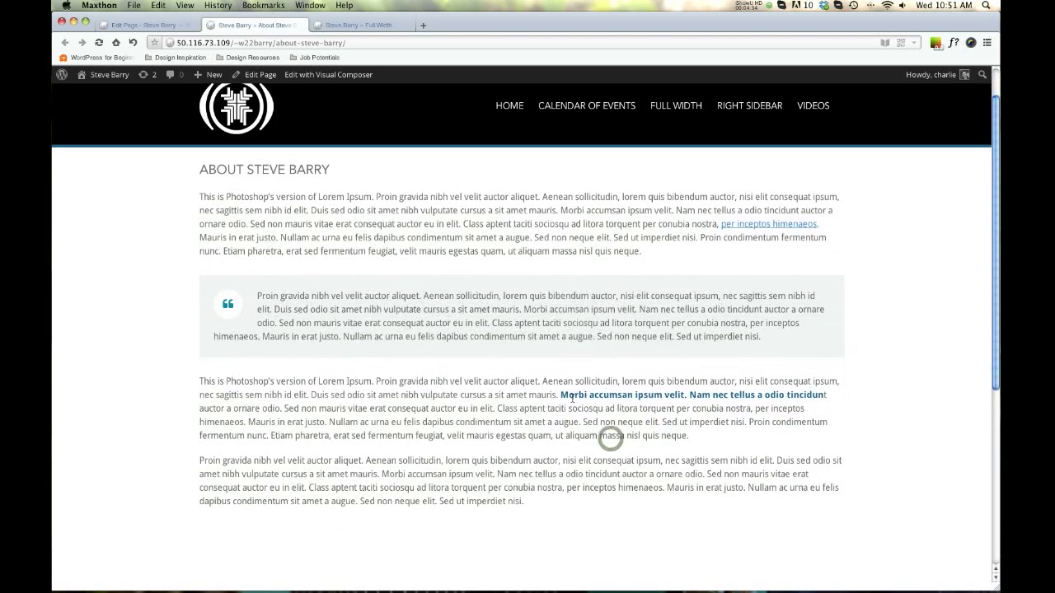
left_click_drag(560, 395, 816, 398)
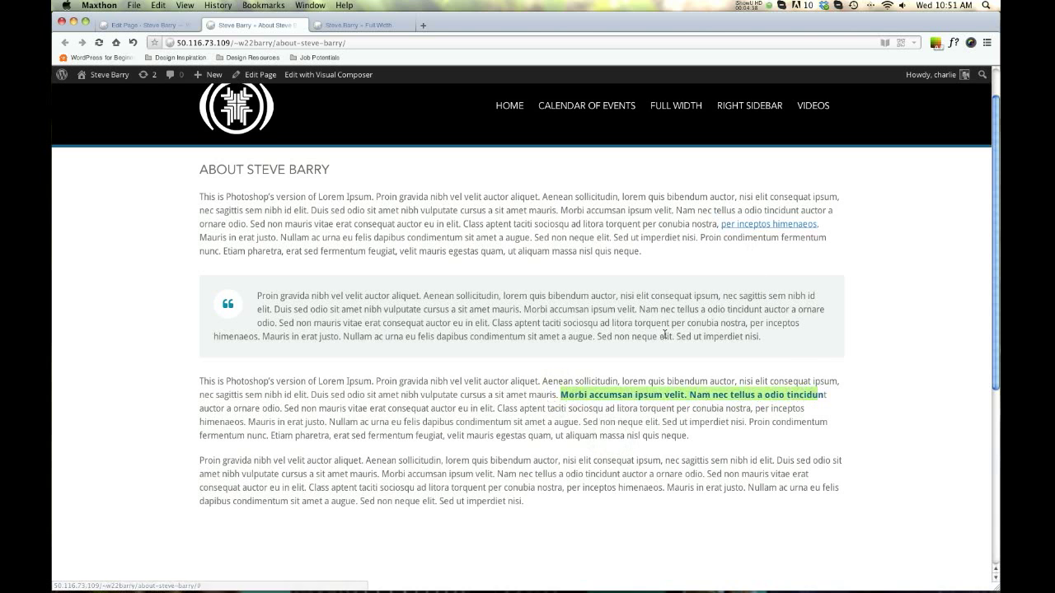
scroll(664, 332, "down", 5)
scroll(664, 332, "up", 6)
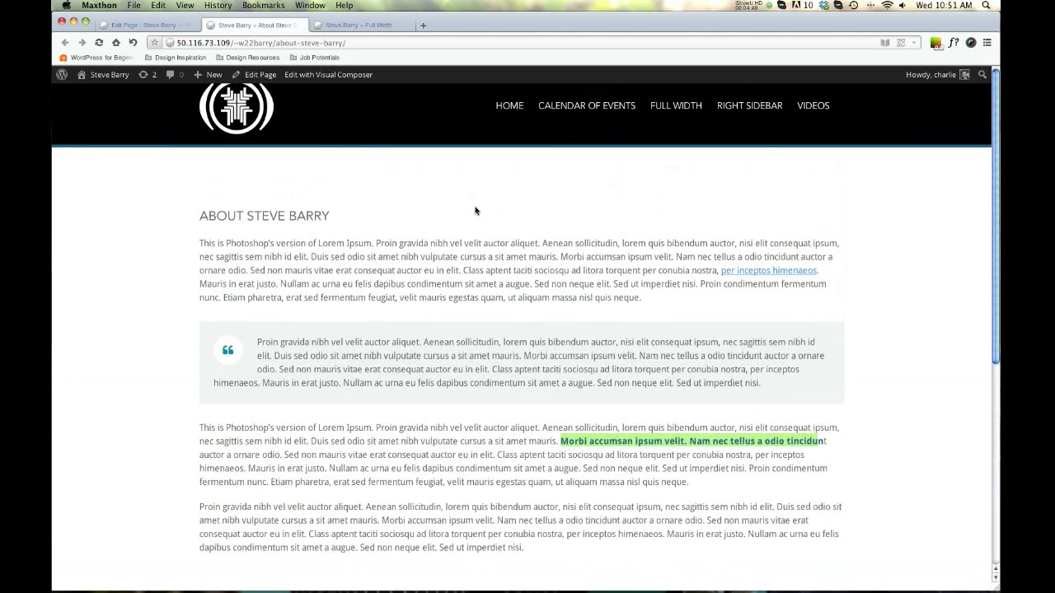
Step: In the About page editor, start adding media at the beginning of the third paragraph and select the image videod3.jpg from the media library
left_click(147, 25)
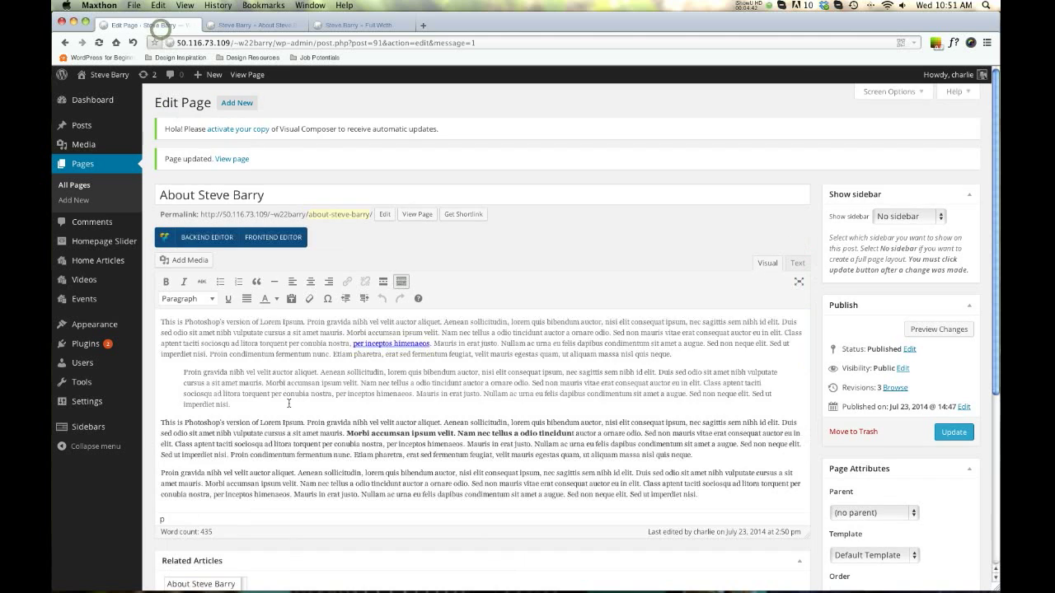
scroll(290, 404, "down", 3)
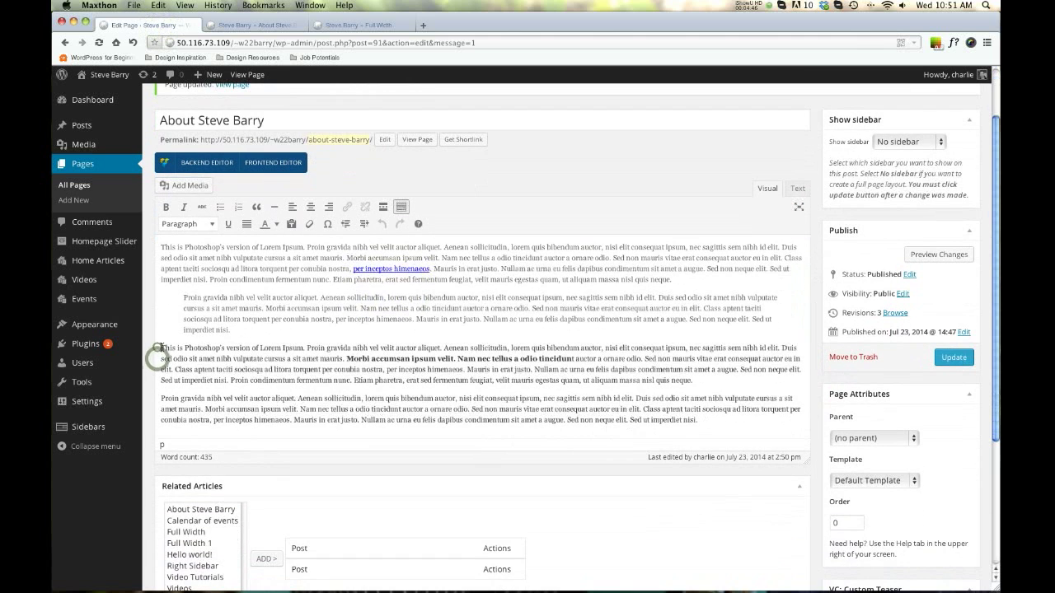
left_click(189, 186)
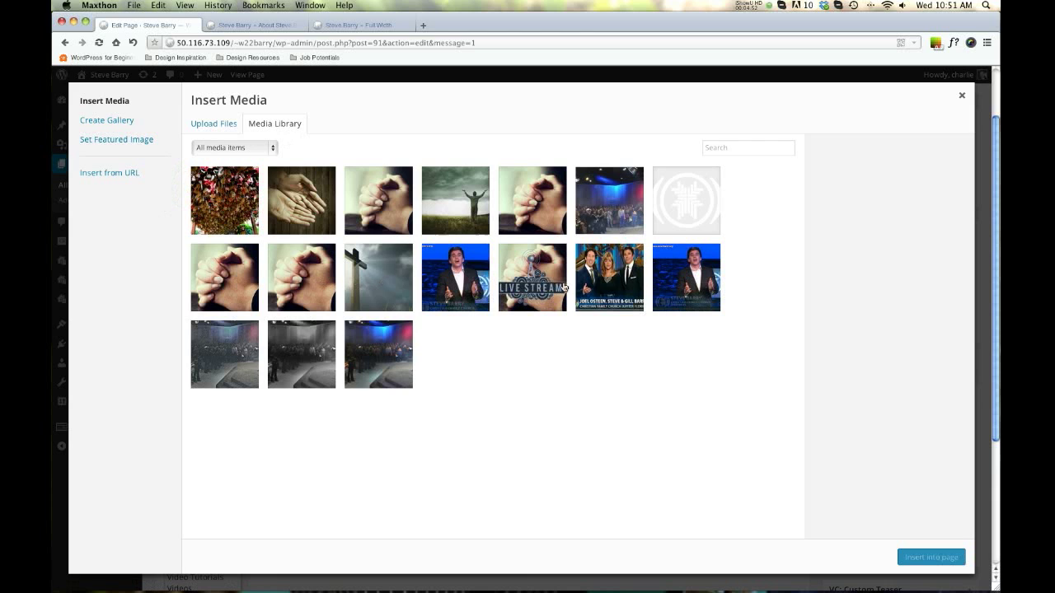
left_click(402, 196)
left_click(328, 260)
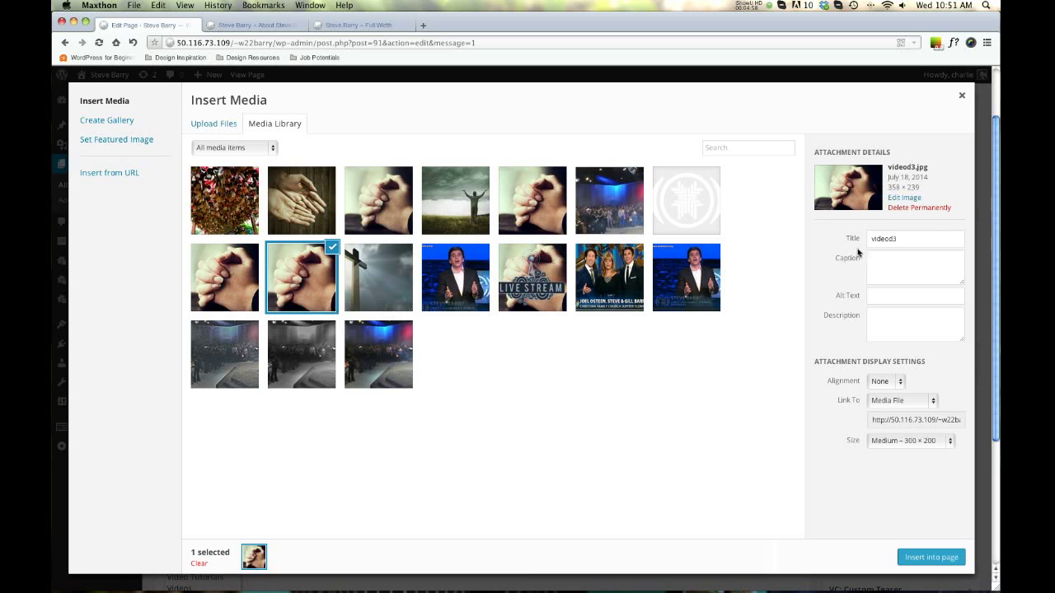
Step: Set the selected image's alignment to Left, its link to None and its size to Full Size – 358 × 239
left_click(880, 382)
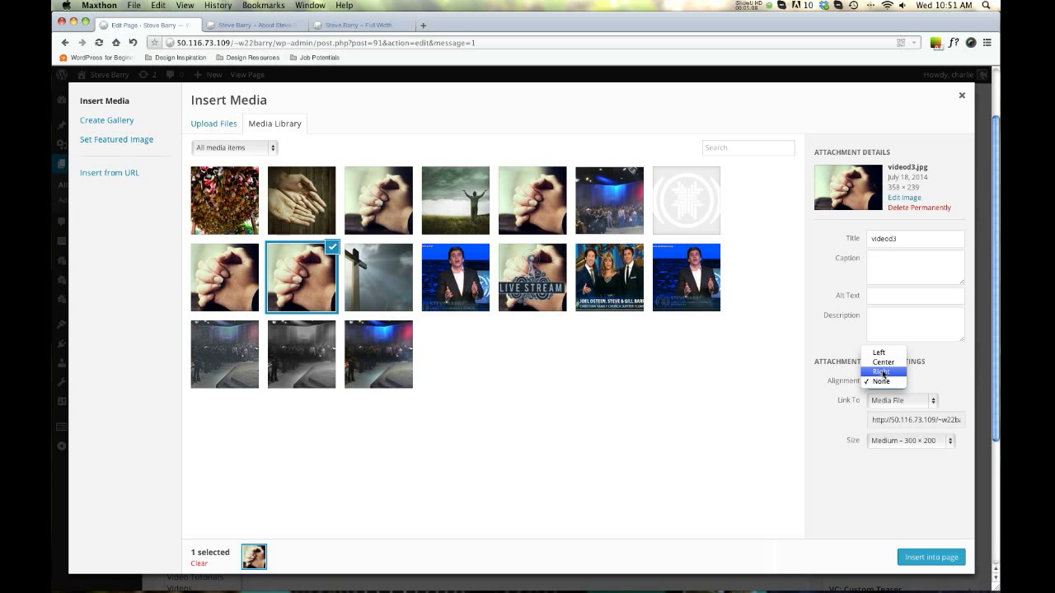
left_click(880, 355)
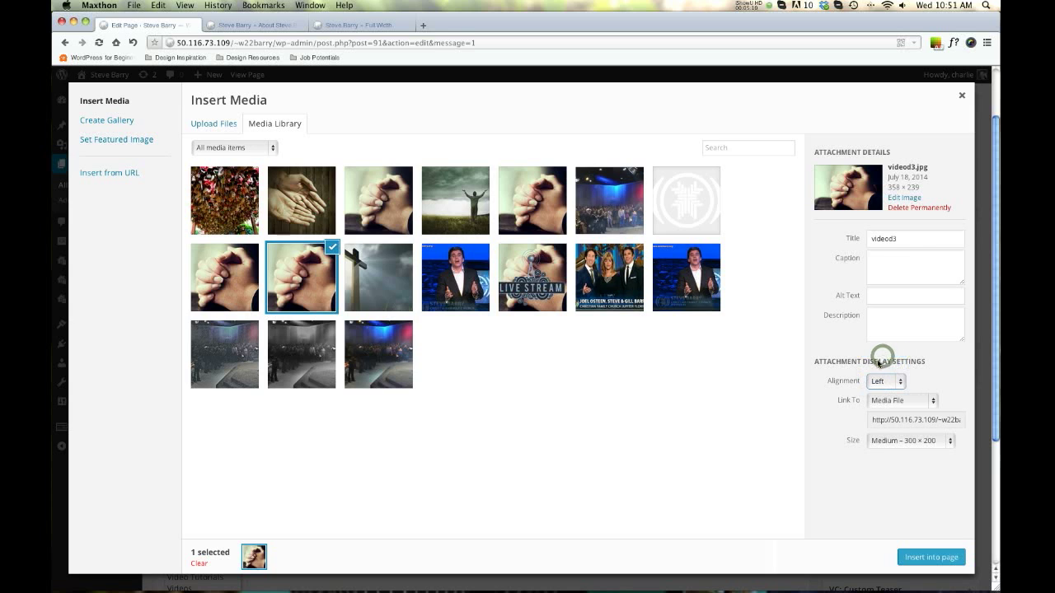
left_click(891, 401)
left_click(884, 428)
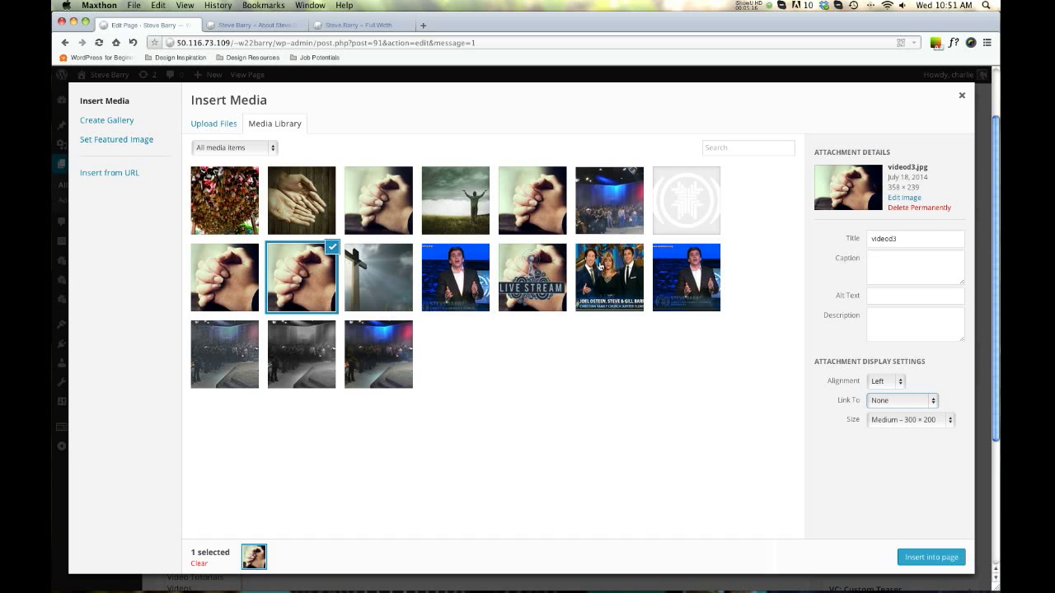
left_click(902, 421)
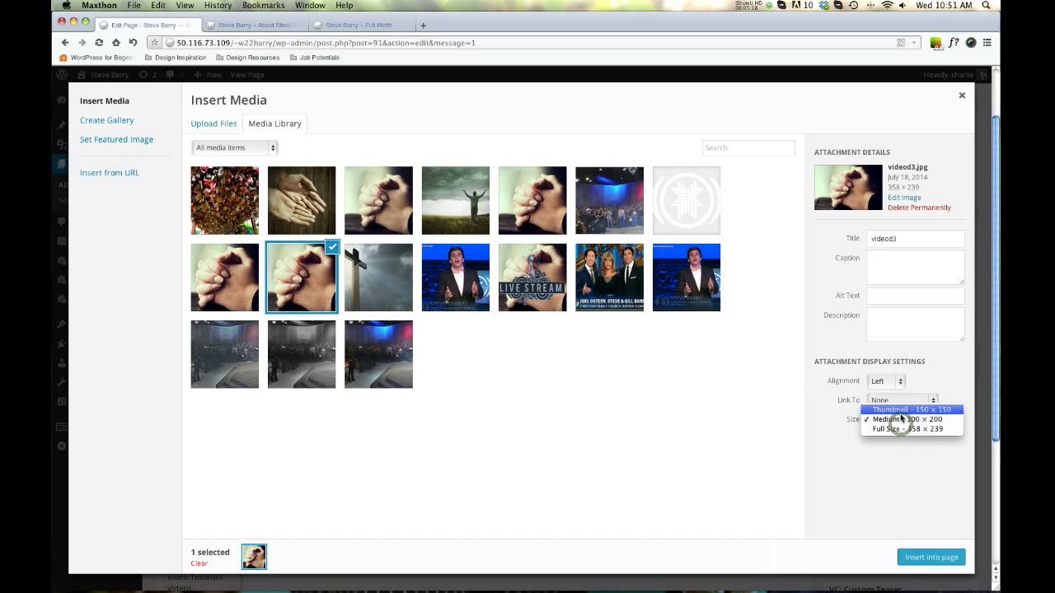
left_click(902, 430)
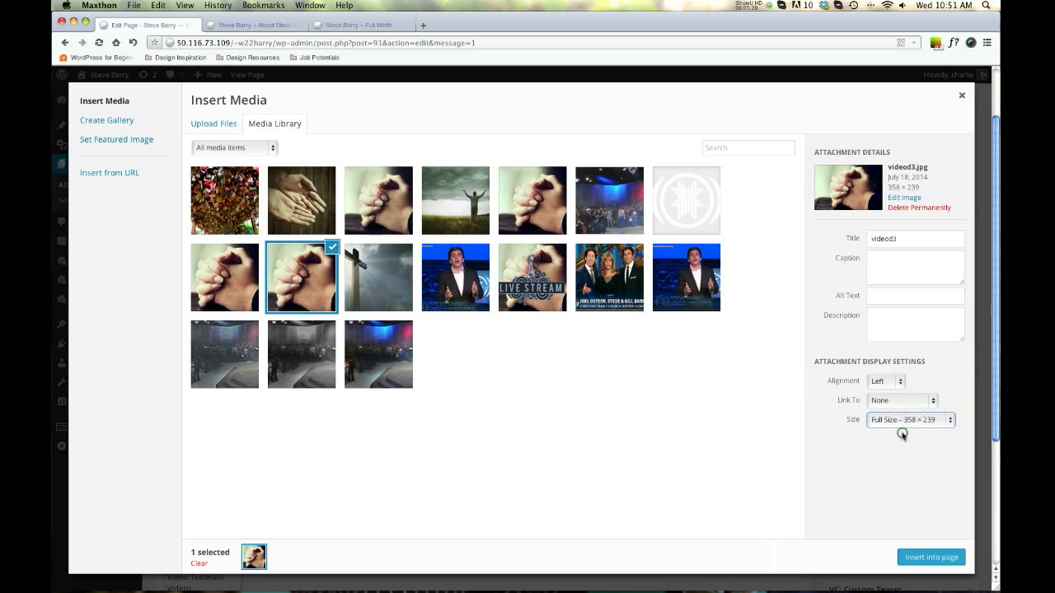
Step: Insert the selected image into the About page, with the content editor made taller, and update the page
left_click(937, 556)
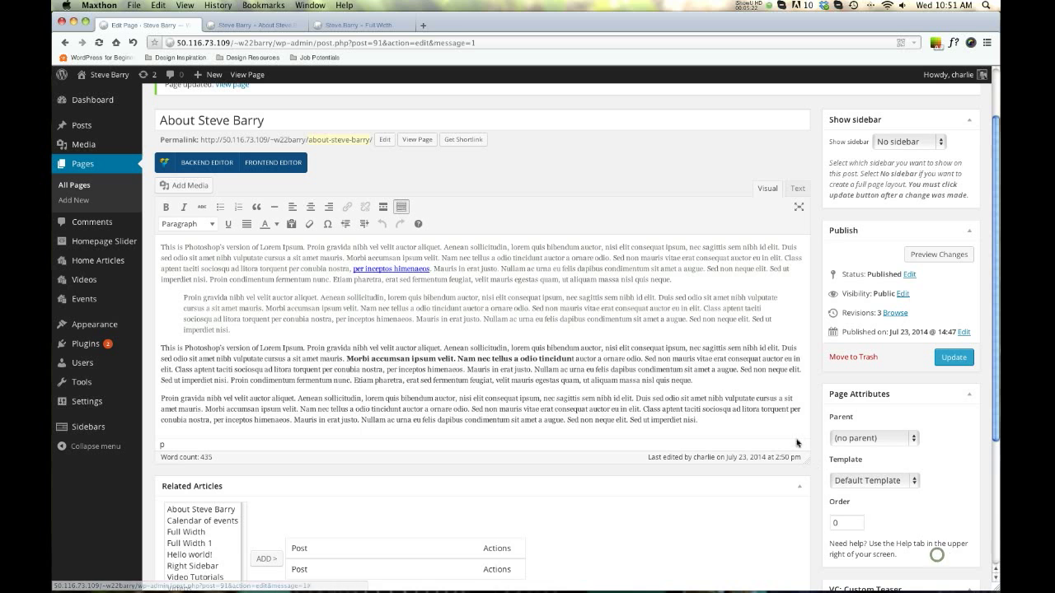
scroll(397, 420, "down", 5)
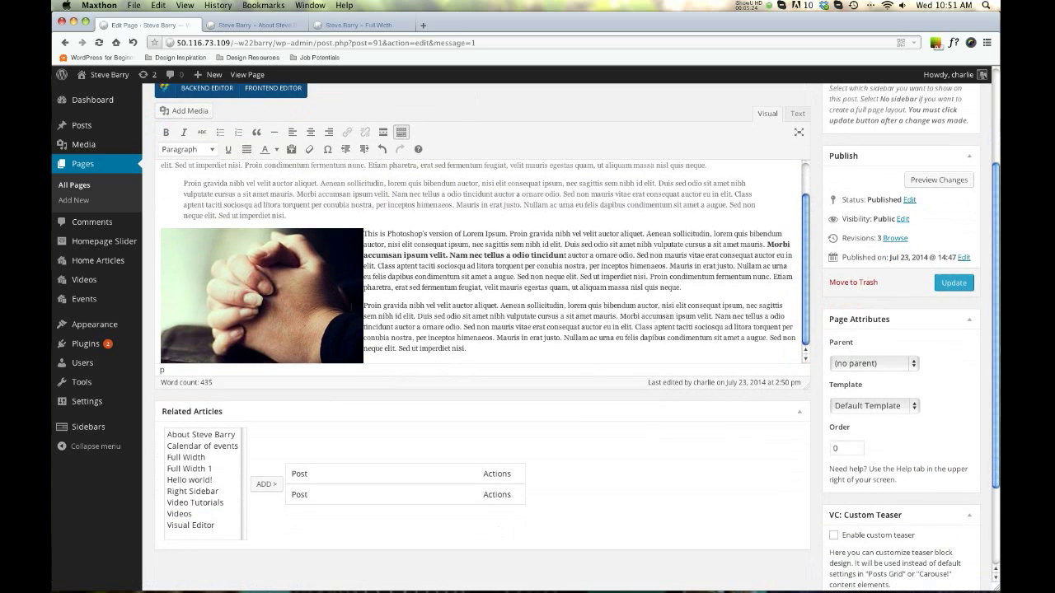
left_click_drag(804, 386, 805, 467)
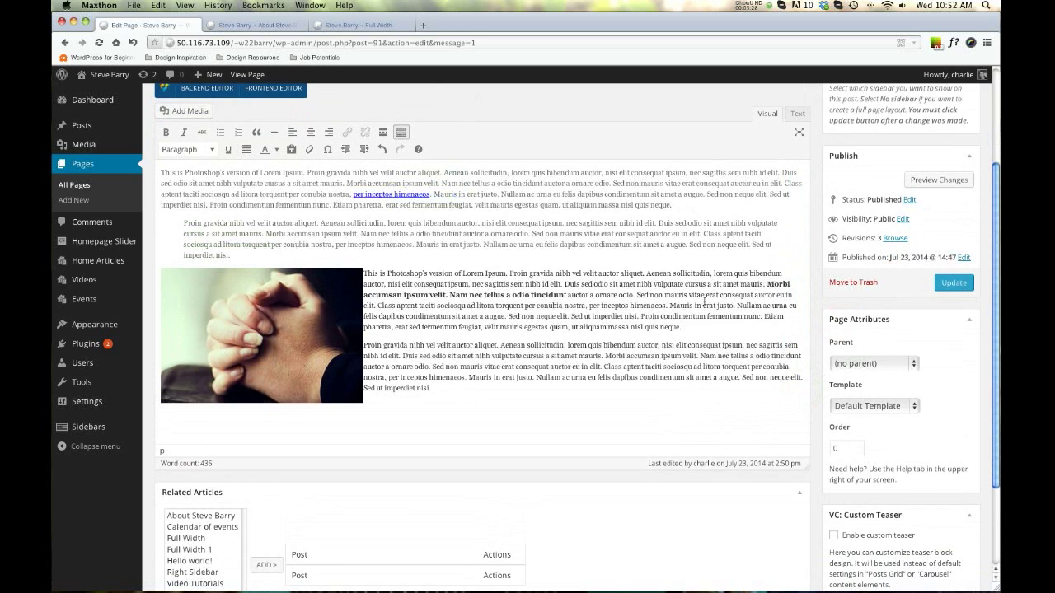
left_click(953, 283)
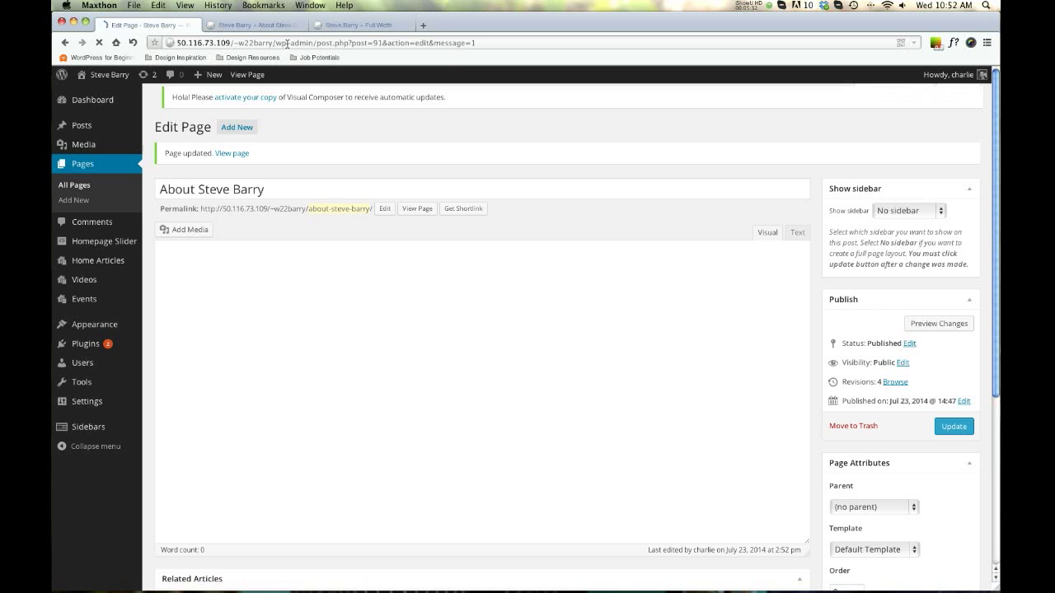
Step: Reload the live About page and check how the text wraps around the left-aligned image
left_click(260, 25)
left_click(97, 42)
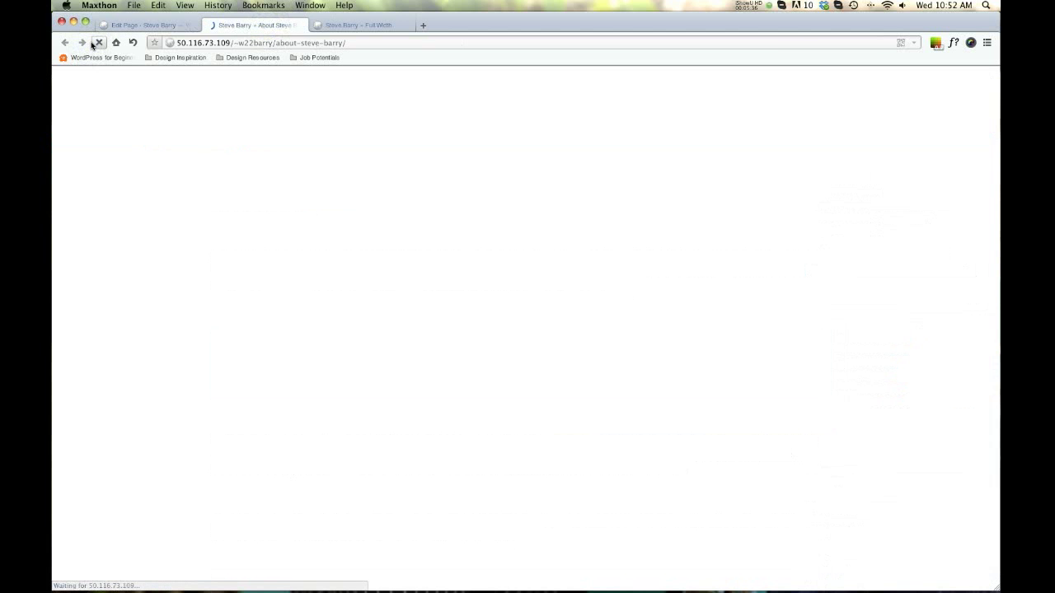
scroll(163, 154, "down", 2)
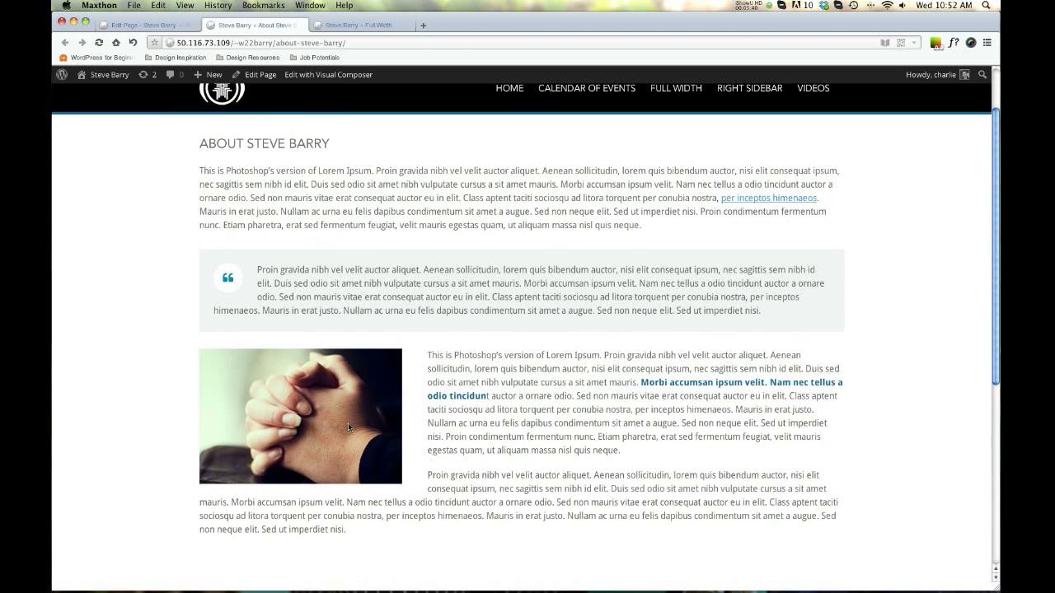
Step: Repeat the last paragraph's text directly after itself in the About page editor and update the page
left_click(145, 24)
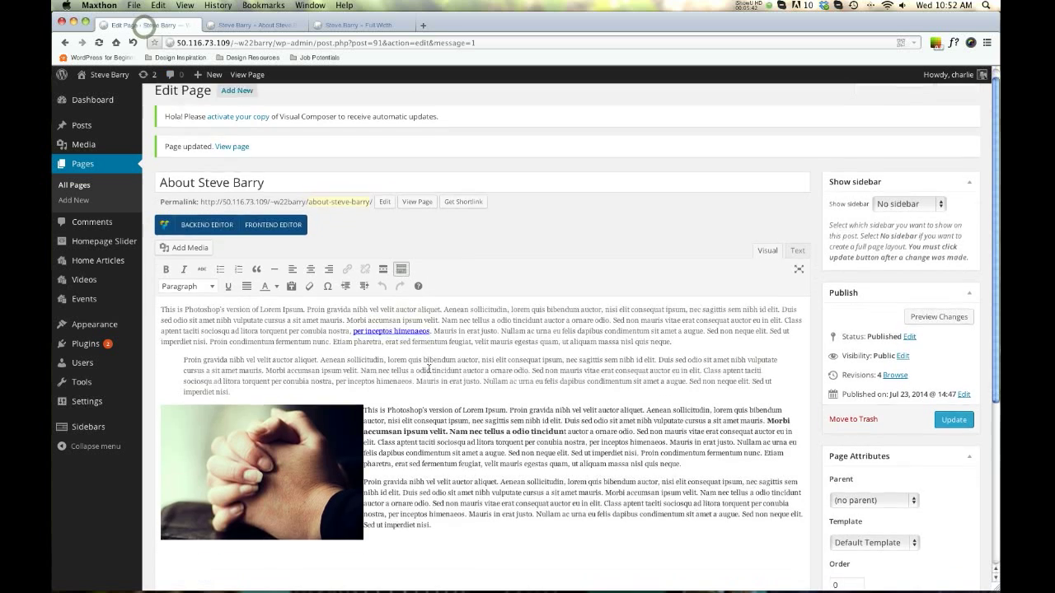
left_click_drag(418, 458, 364, 342)
left_click(376, 419)
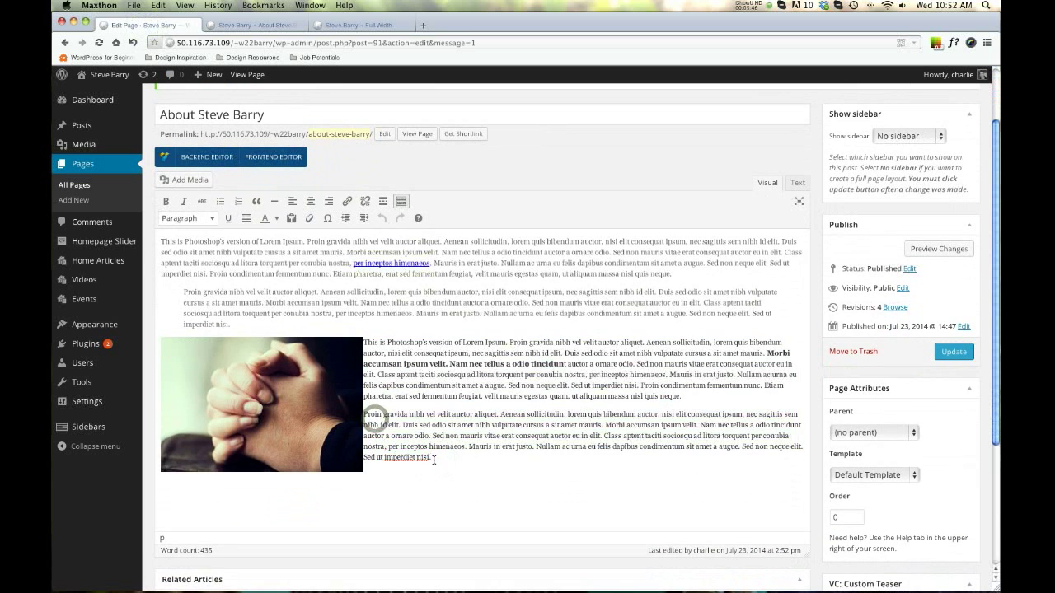
left_click(436, 461, "shift")
key("super+c")
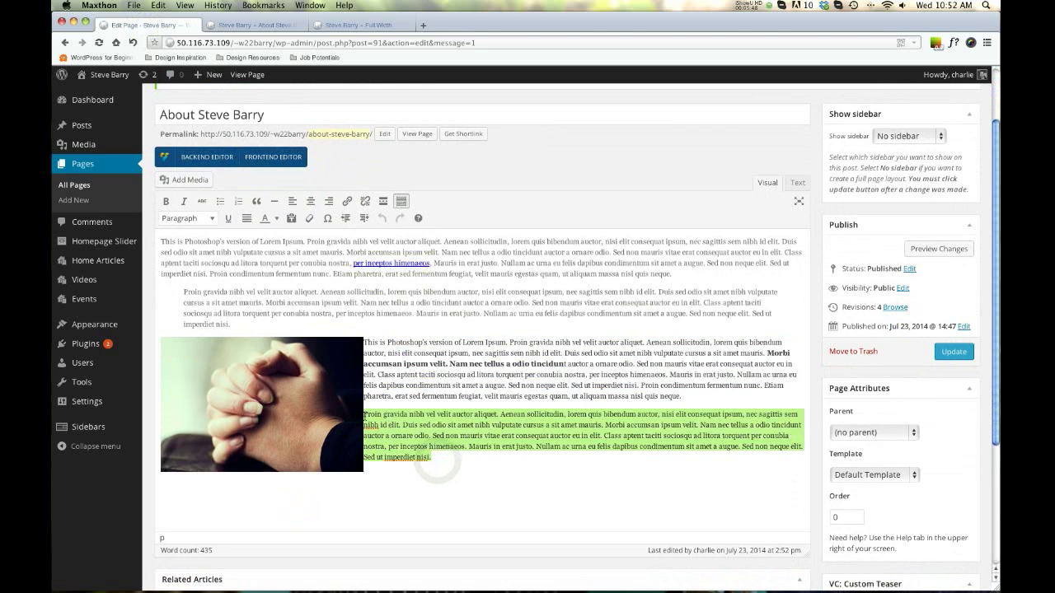
key("Right")
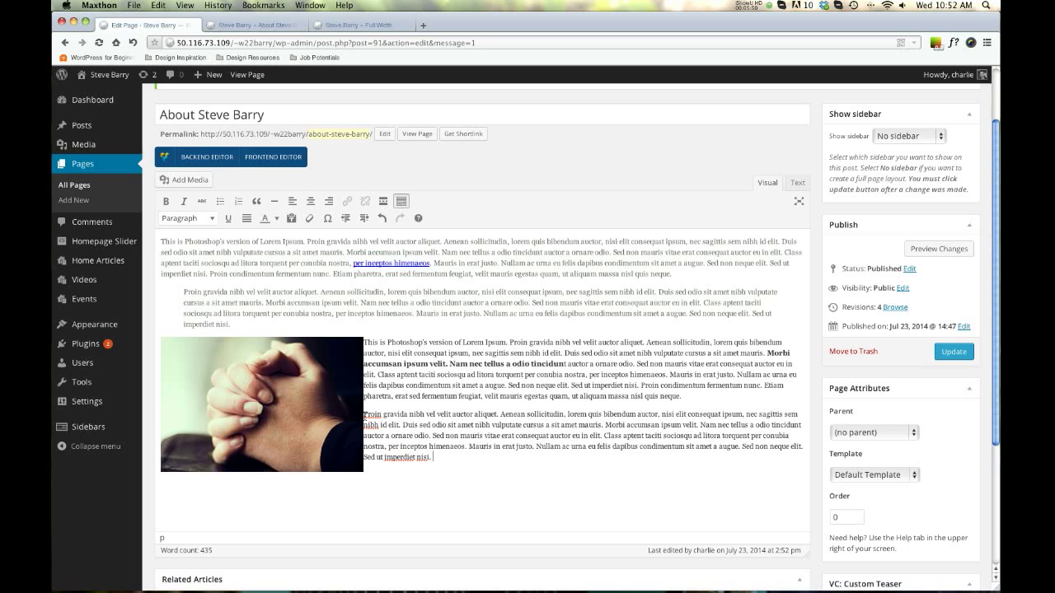
key("super+v")
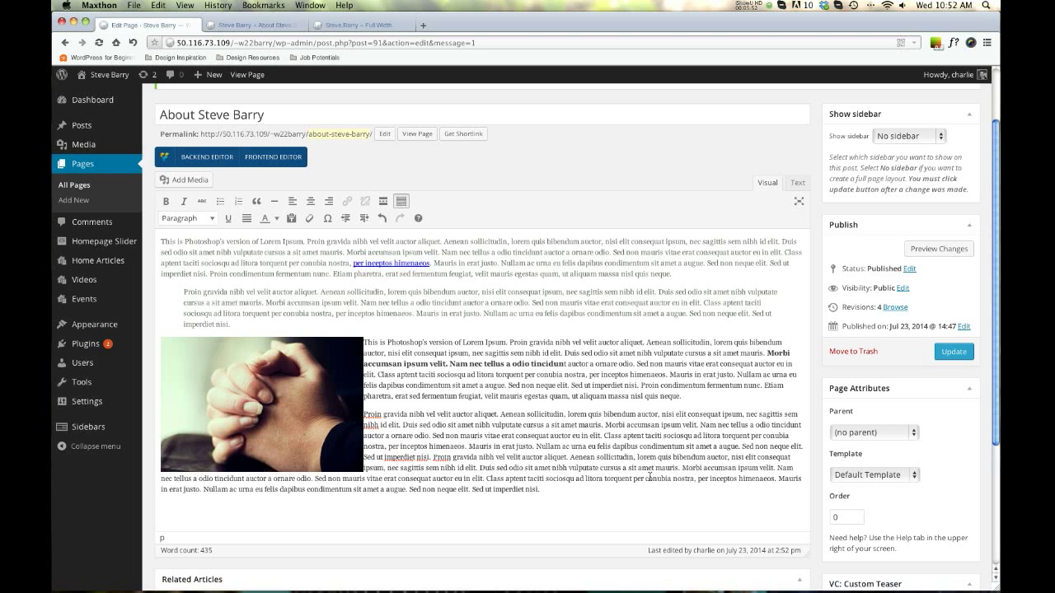
left_click(960, 350)
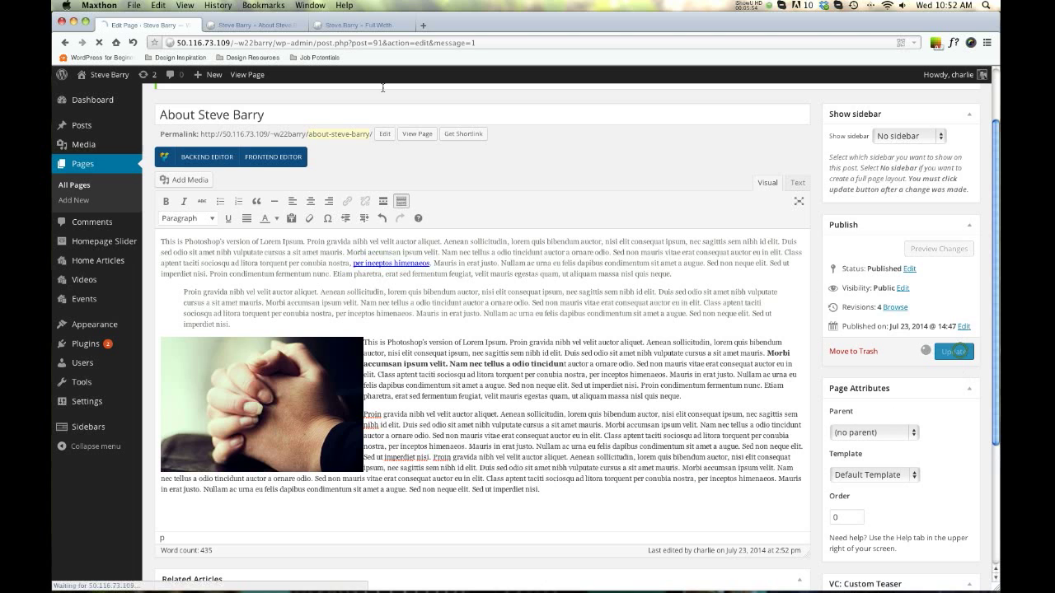
Step: Reload the live About page and check how the lengthened last paragraph flows around and below the image
left_click(271, 25)
left_click(98, 42)
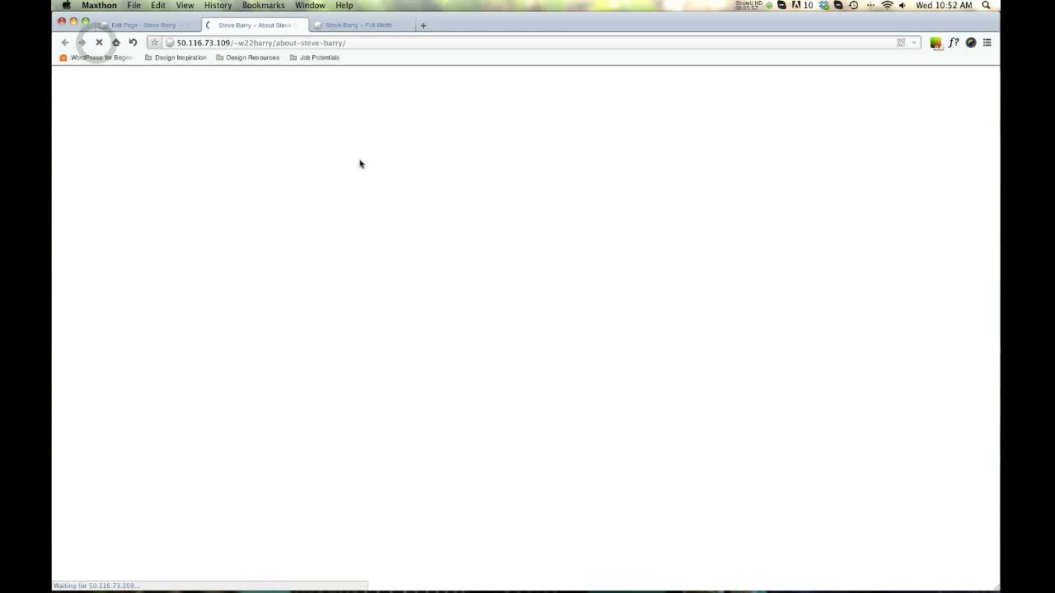
scroll(667, 300, "down", 4)
scroll(674, 478, "up", 4)
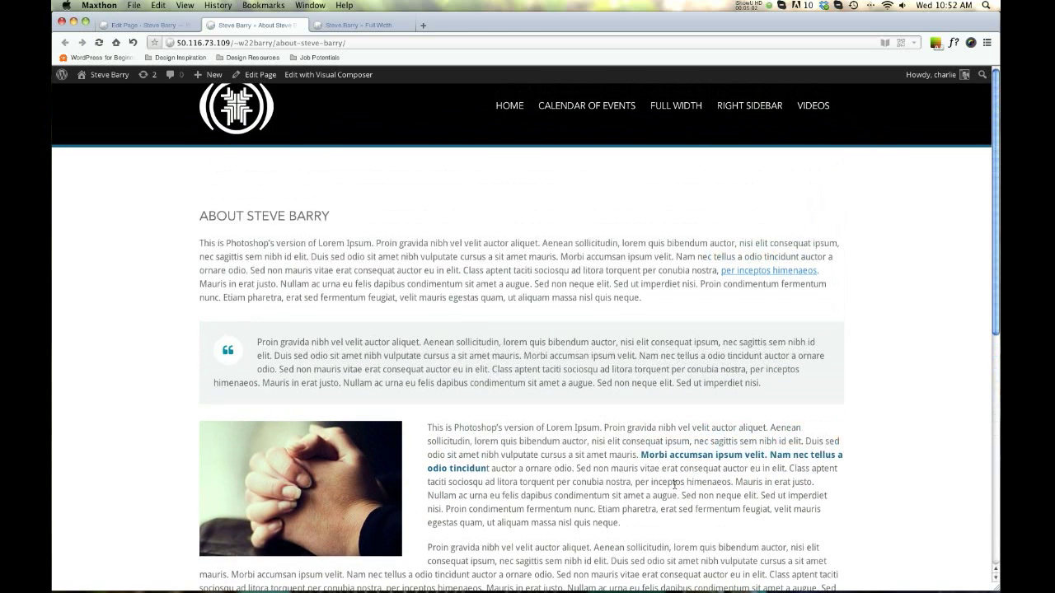
Step: Collapse the Related Articles section below the content in the About page editor
left_click(140, 23)
scroll(892, 428, "down", 5)
scroll(892, 427, "down", 1)
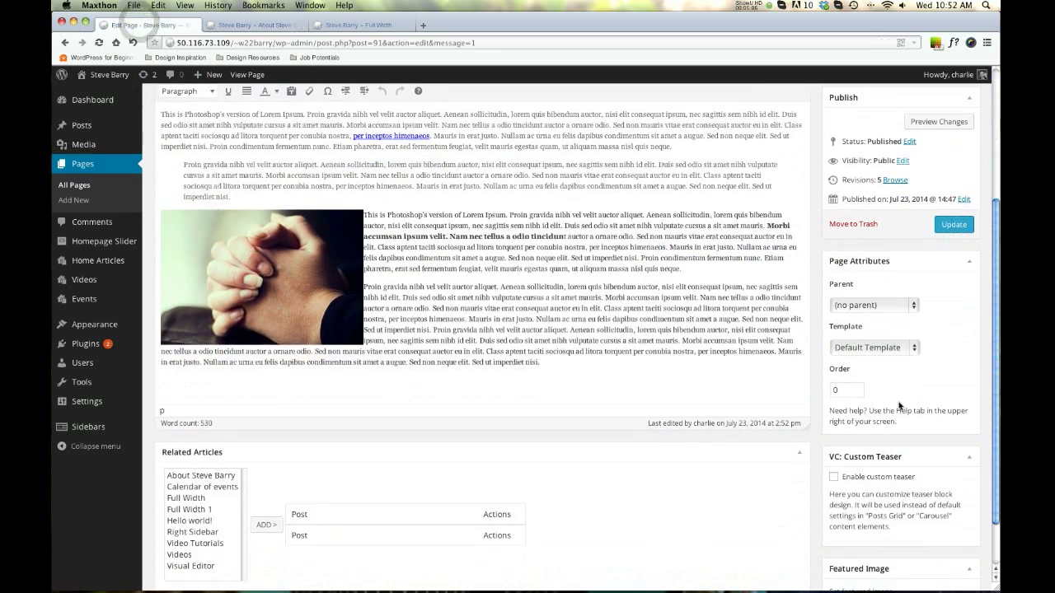
scroll(830, 392, "down", 2)
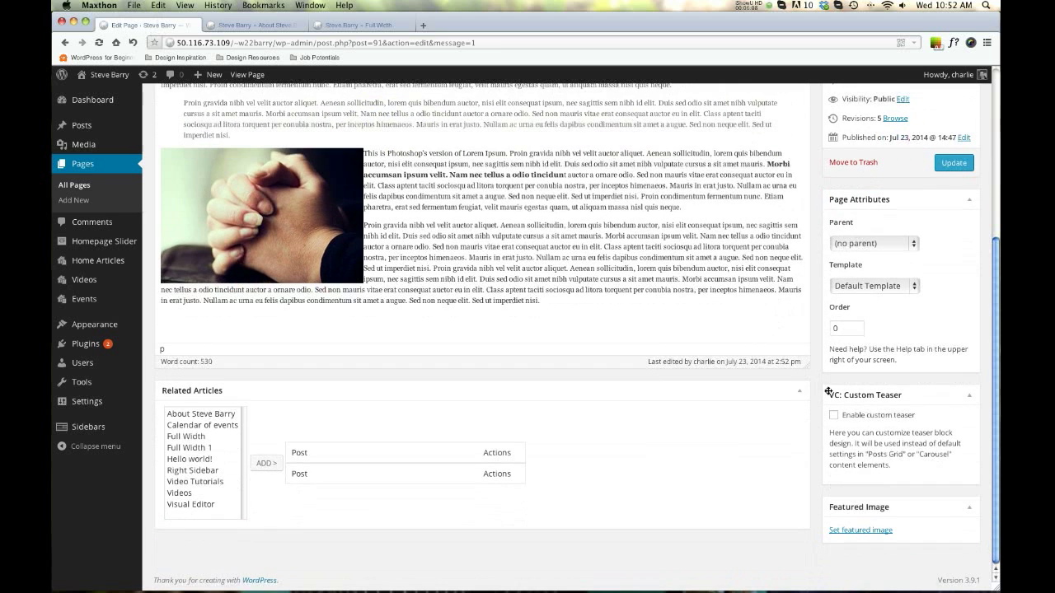
left_click(801, 397)
scroll(869, 369, "up", 3)
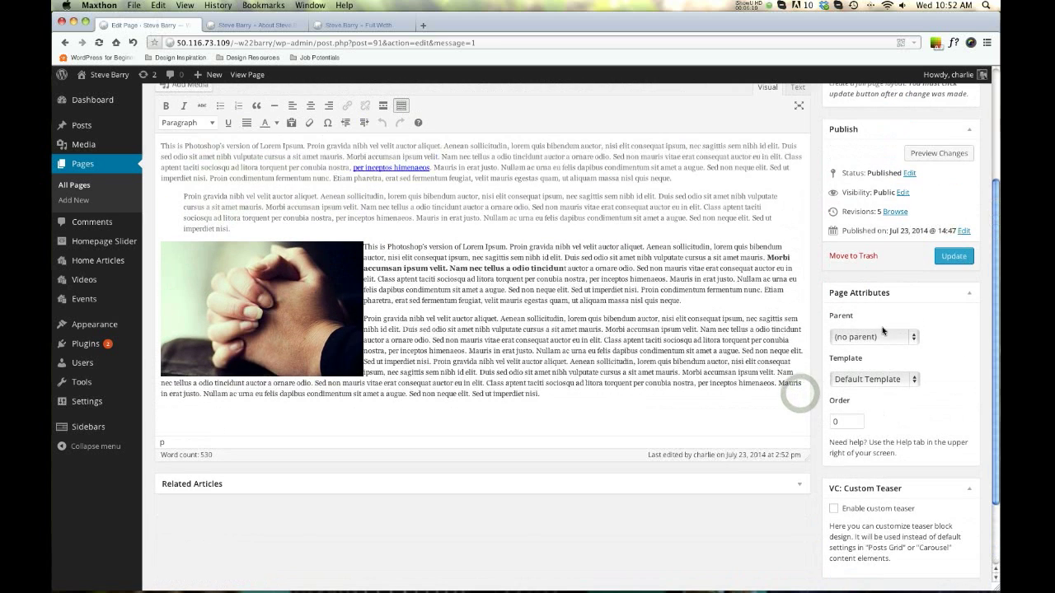
Step: Review the page's template options, keeping Default Template, and examine the corresponding layout on the live About page
scroll(867, 379, "up", 5)
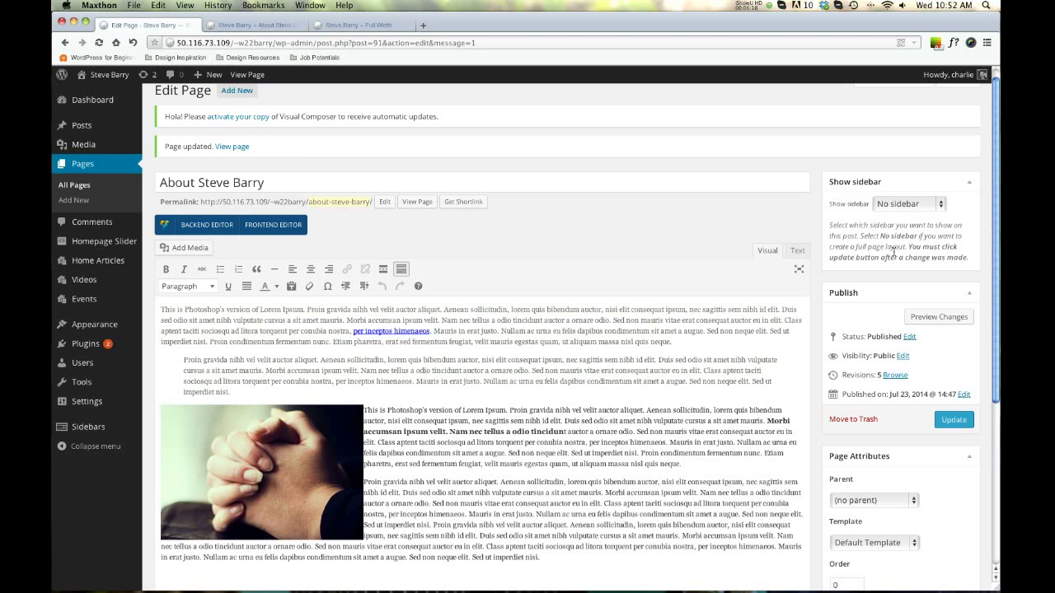
scroll(889, 251, "down", 3)
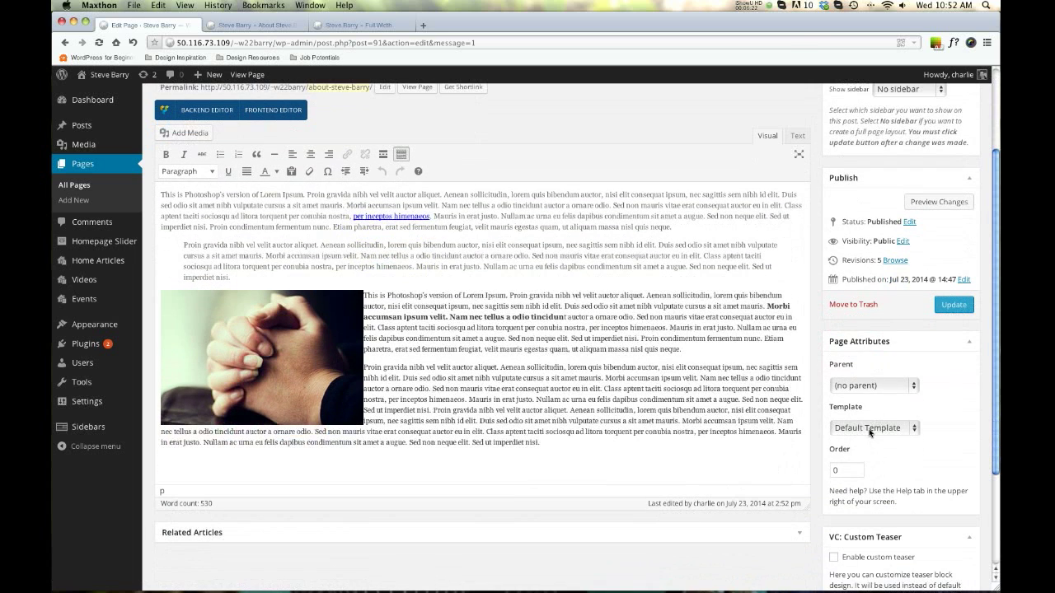
left_click(869, 429)
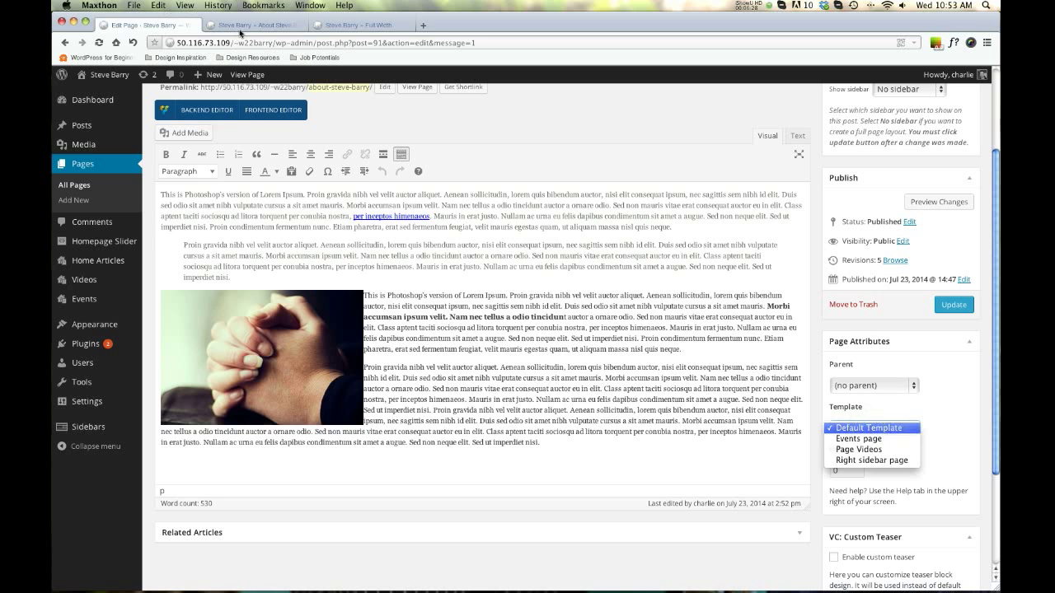
left_click(870, 428)
left_click(239, 25)
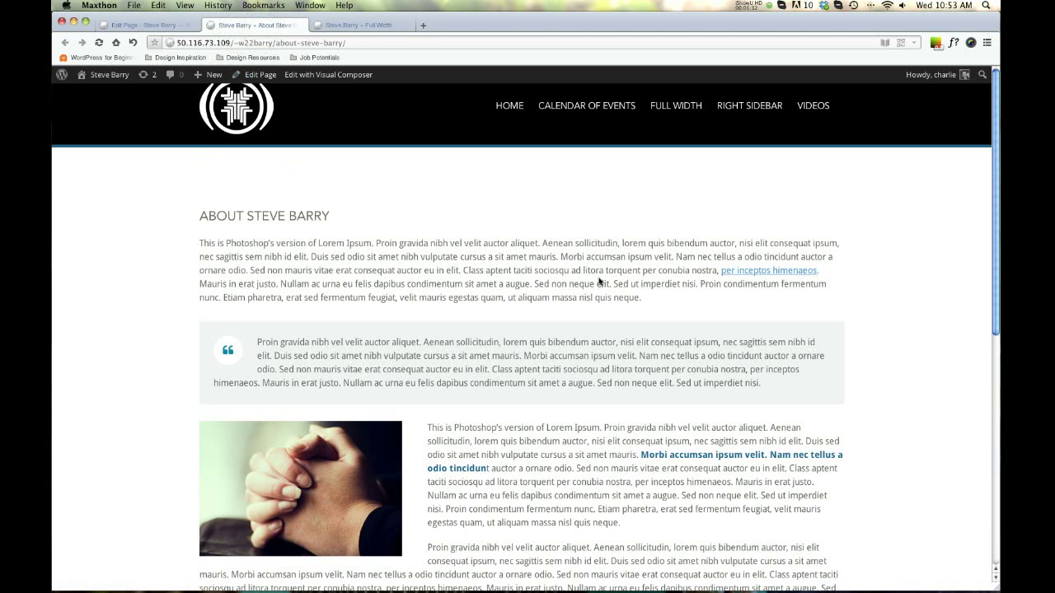
Step: Set the About page's template to Right sidebar page and update the page
left_click(153, 25)
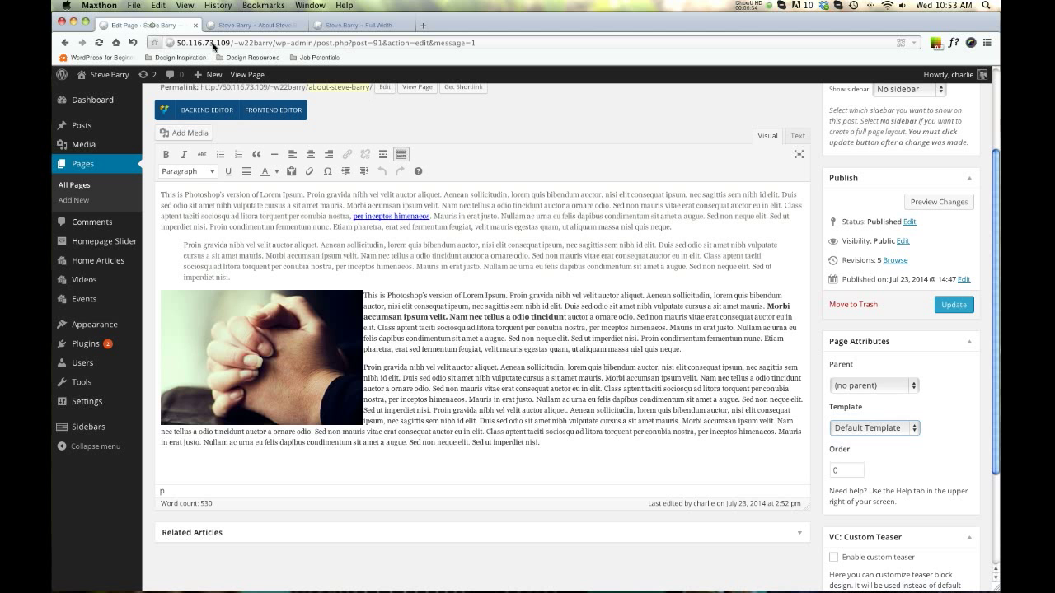
left_click(899, 430)
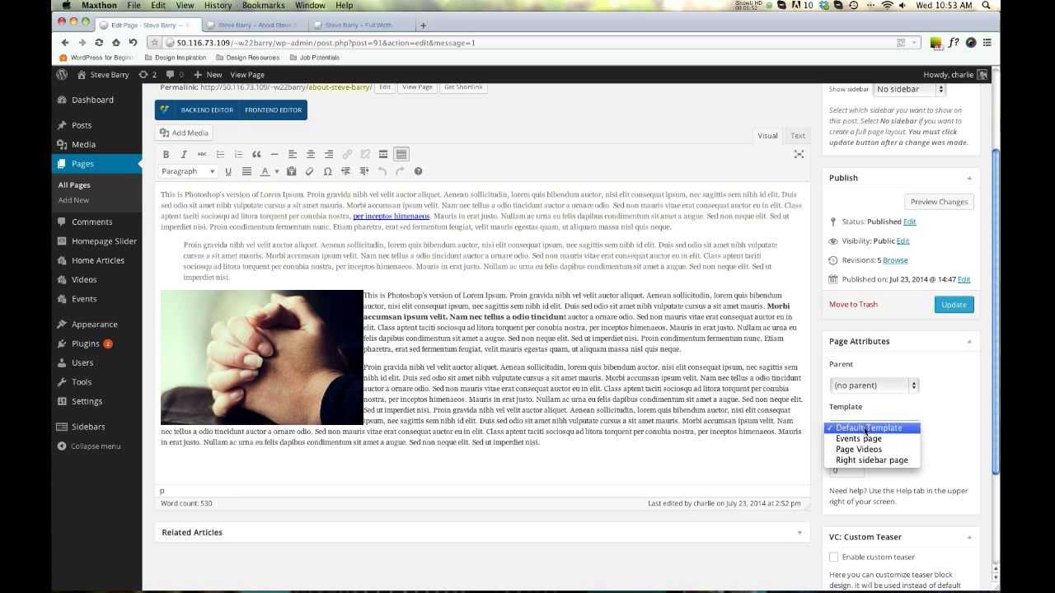
left_click(866, 461)
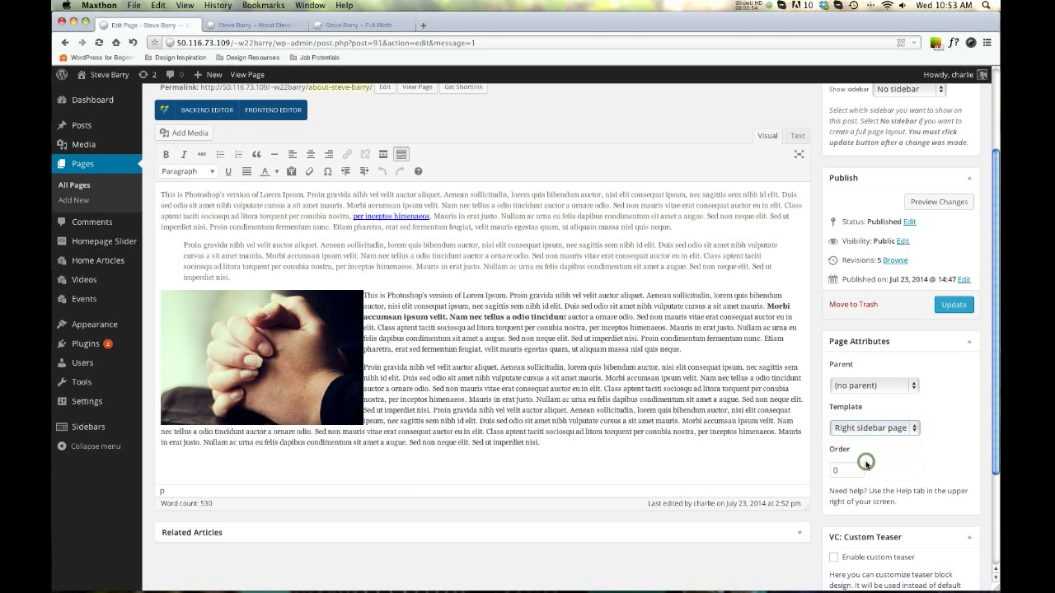
left_click(952, 305)
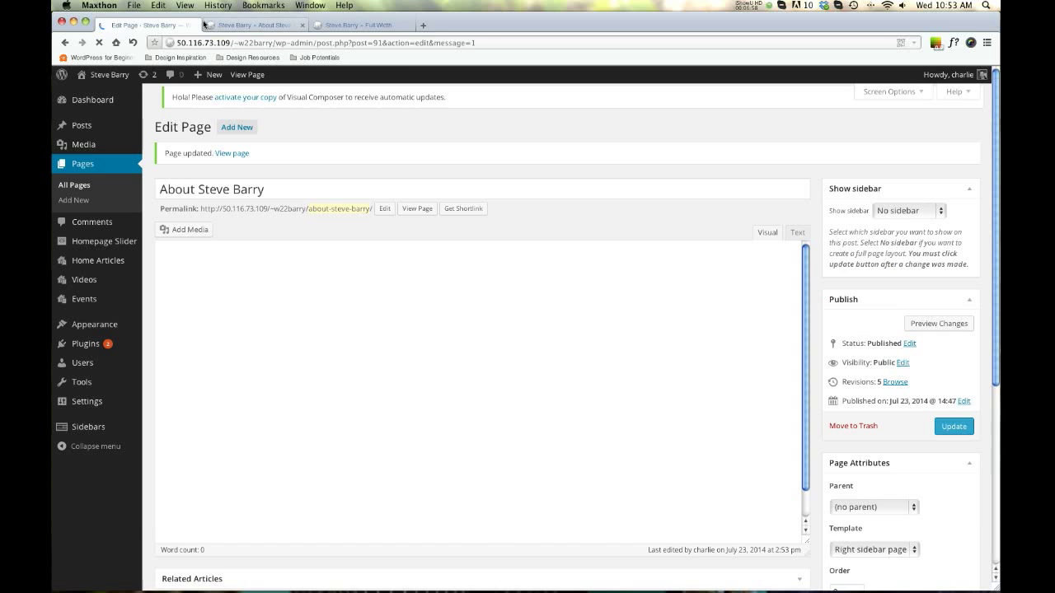
Step: Reload the live About page and examine its right sidebar layout
left_click(238, 27)
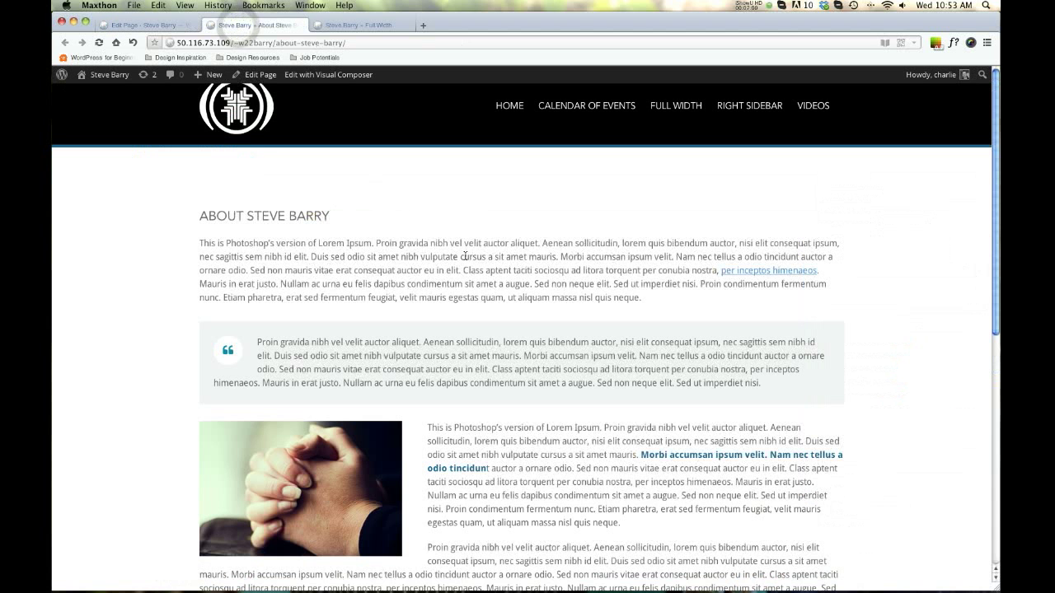
scroll(296, 154, "down", 1)
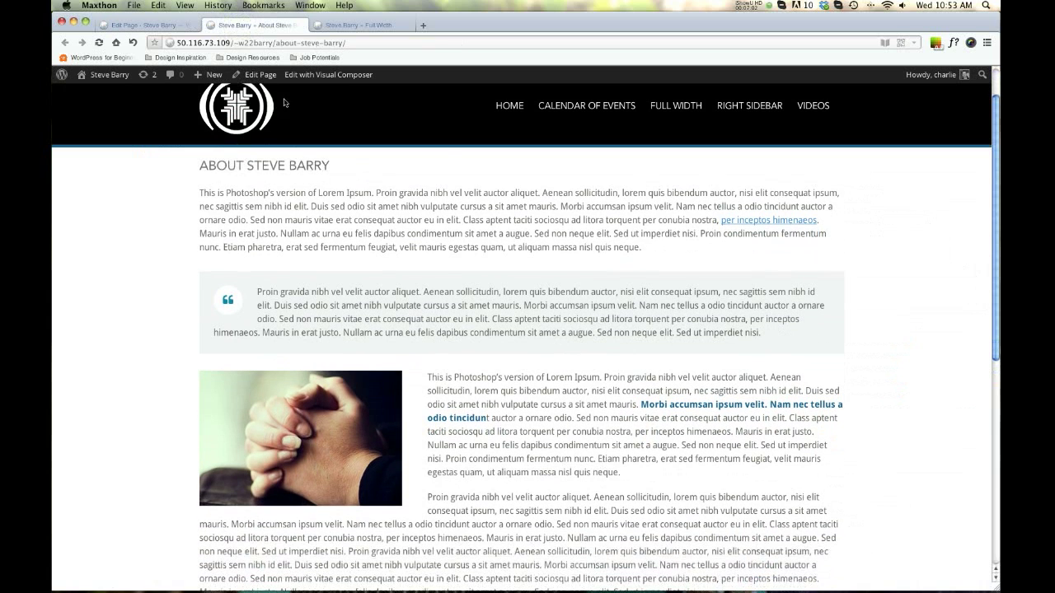
left_click(98, 42)
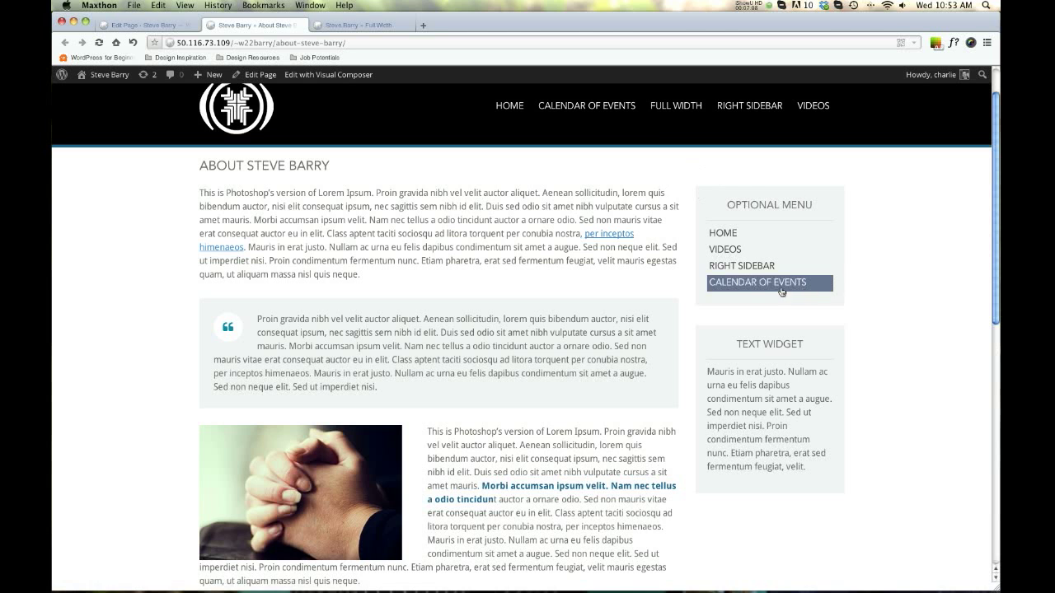
scroll(754, 426, "down", 5)
scroll(755, 426, "up", 6)
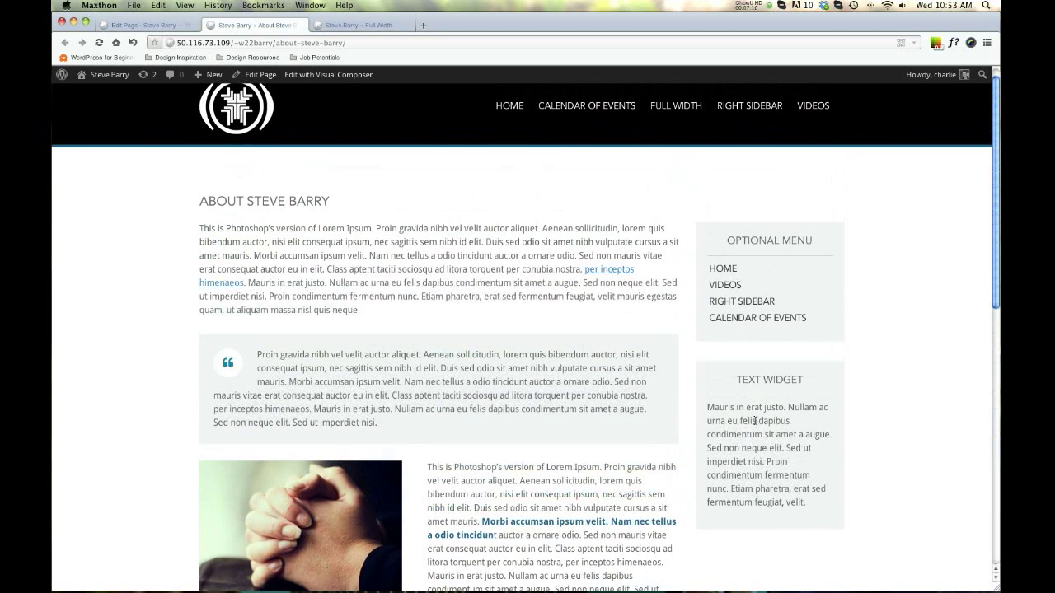
Step: Set the About page's Show sidebar option to defaultsidebar and update the page
left_click(135, 25)
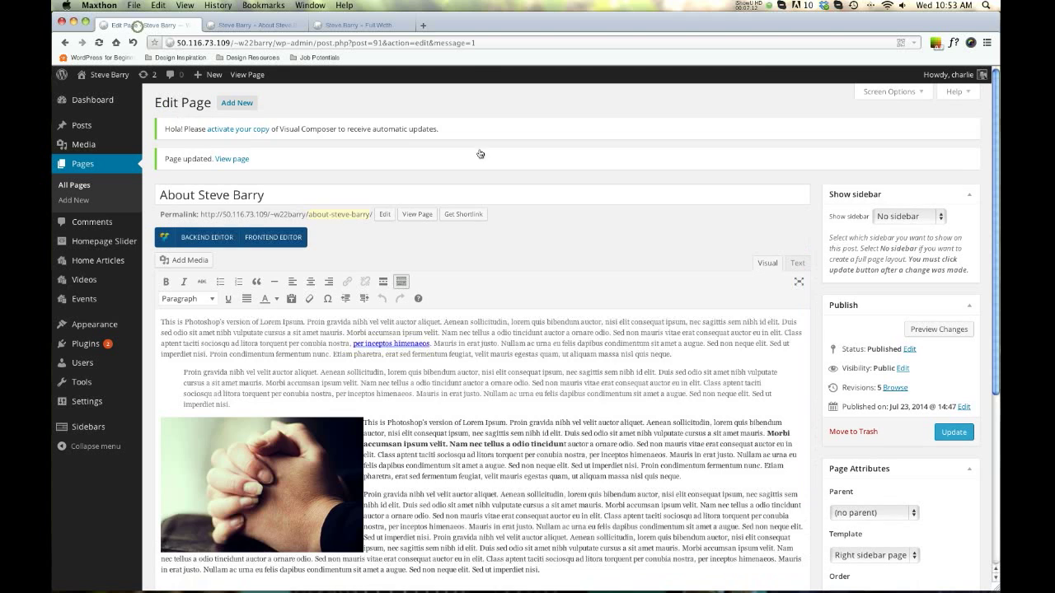
left_click(906, 214)
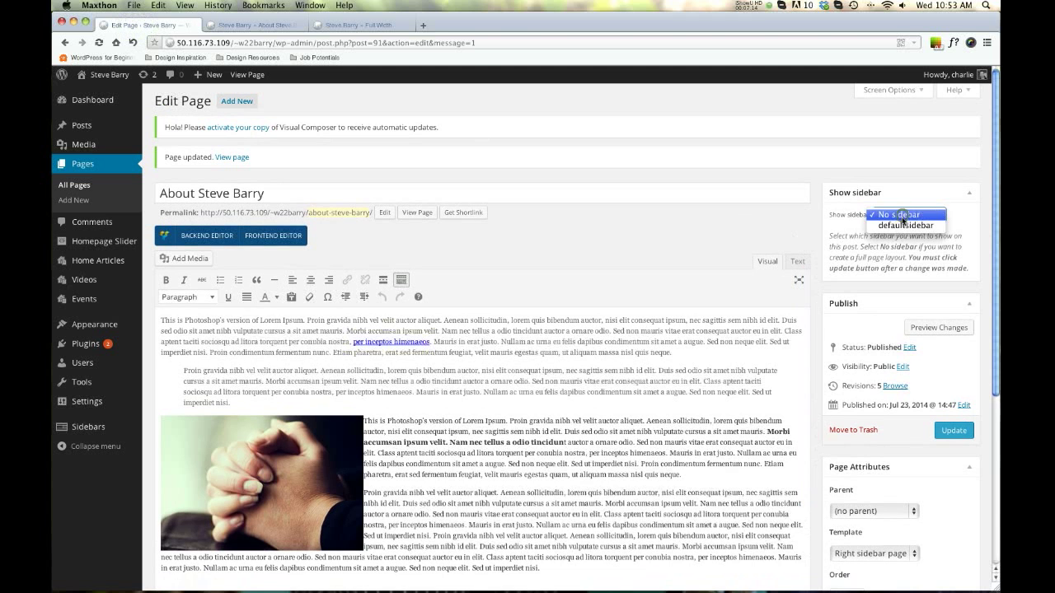
left_click(904, 224)
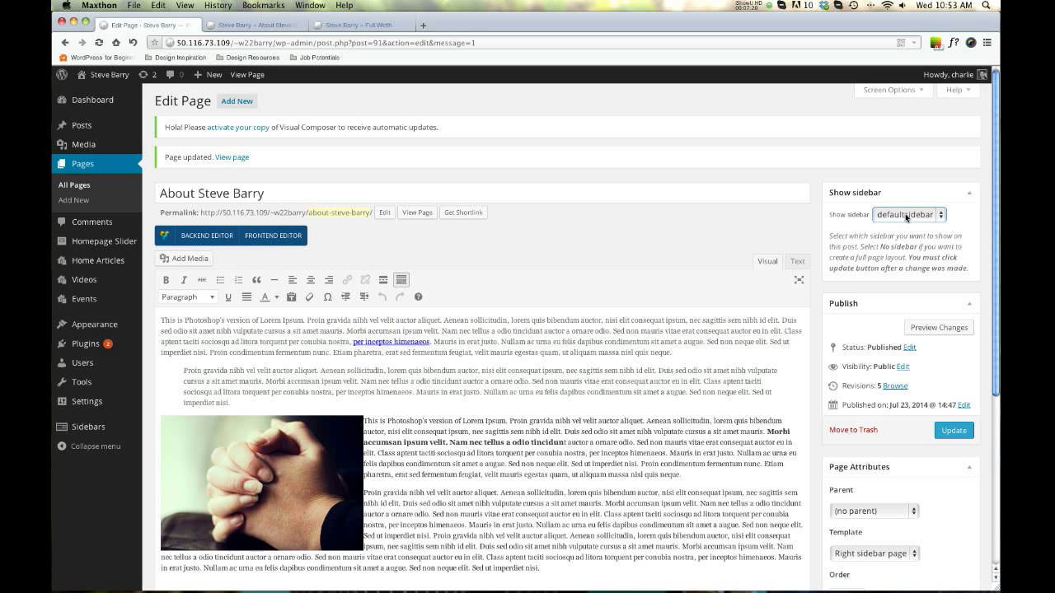
scroll(901, 432, "down", 2)
left_click(952, 371)
Step: Review the live About page's sidebar, highlighting part of the text widget's content
left_click(235, 25)
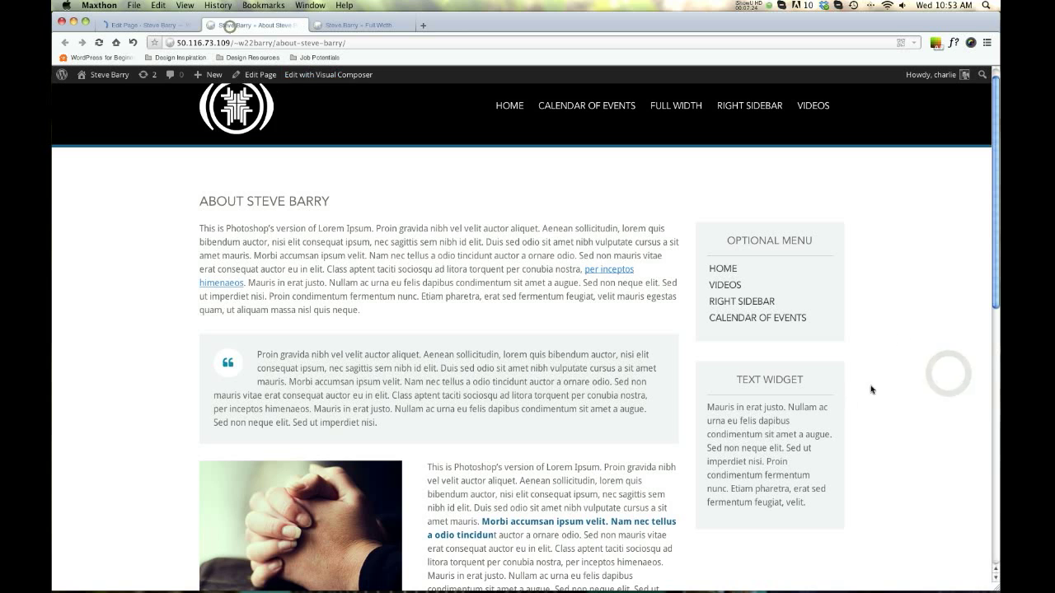
scroll(779, 283, "down", 5)
scroll(775, 280, "up", 5)
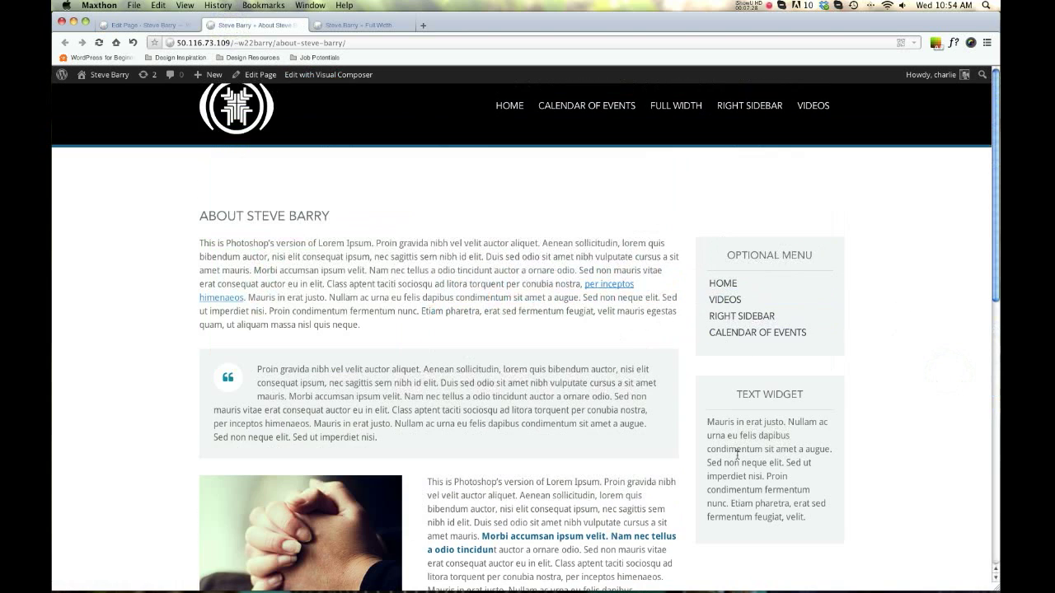
left_click_drag(726, 422, 739, 463)
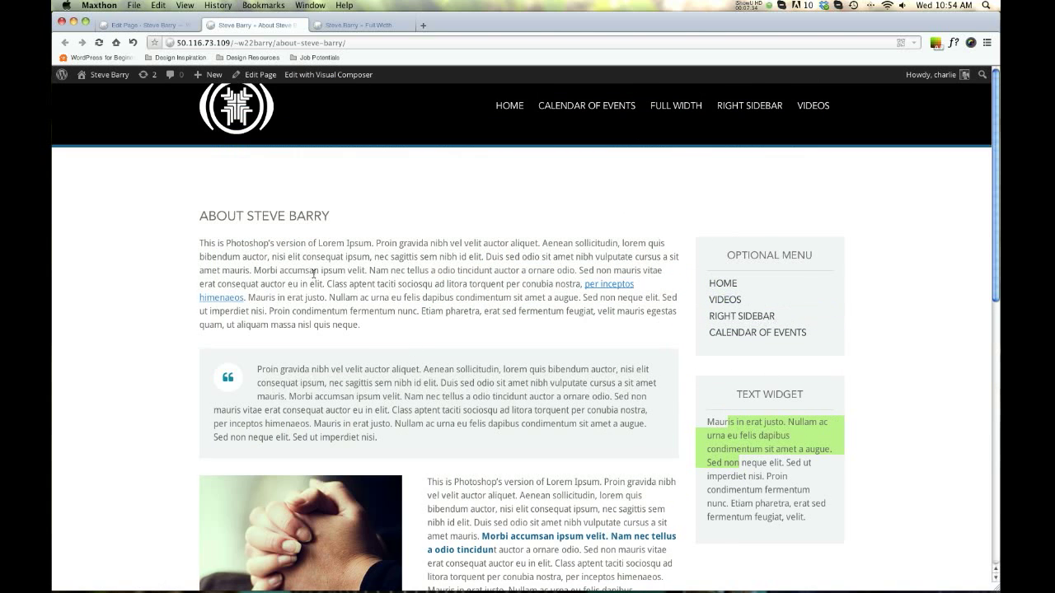
Step: Set the About page's sidebar option to No sidebar and its template to Default Template, and update the page
left_click(163, 21)
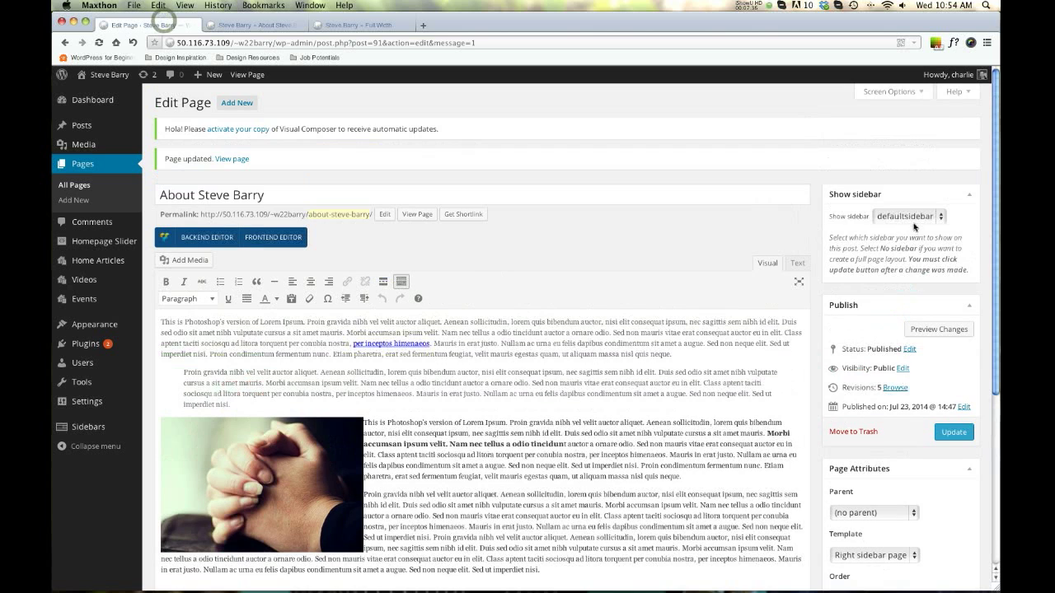
left_click(912, 217)
left_click(910, 207)
scroll(940, 280, "down", 5)
left_click(861, 282)
left_click(865, 252)
left_click(956, 163)
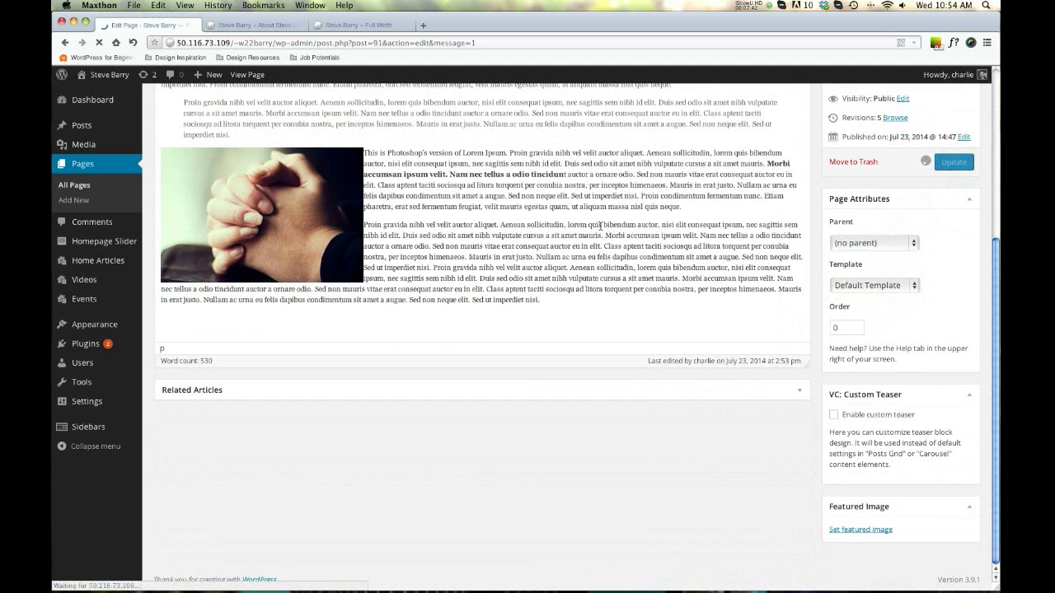